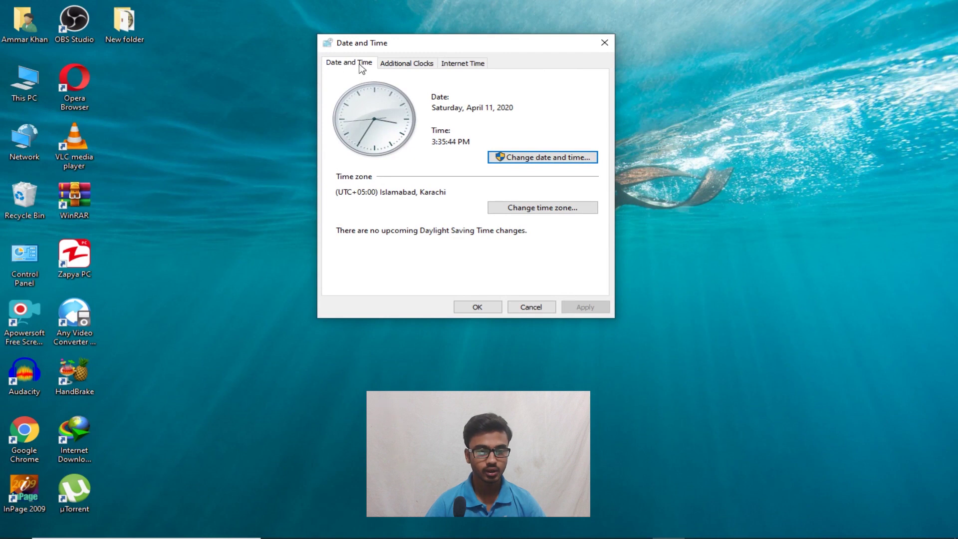
Open the date and time change settings, browse to May and back, and select April 11, 2020 in the calendar.
click(520, 158)
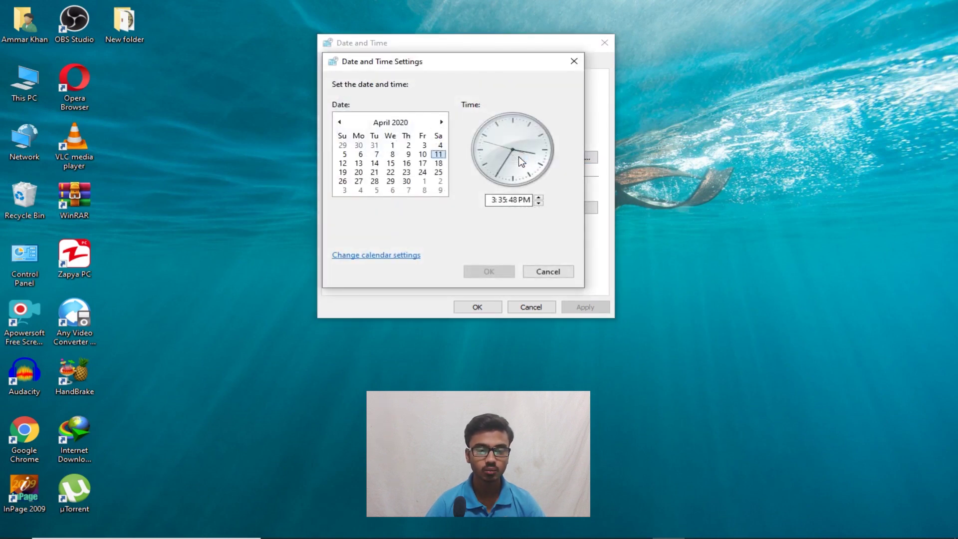
drag(419, 69, 400, 44)
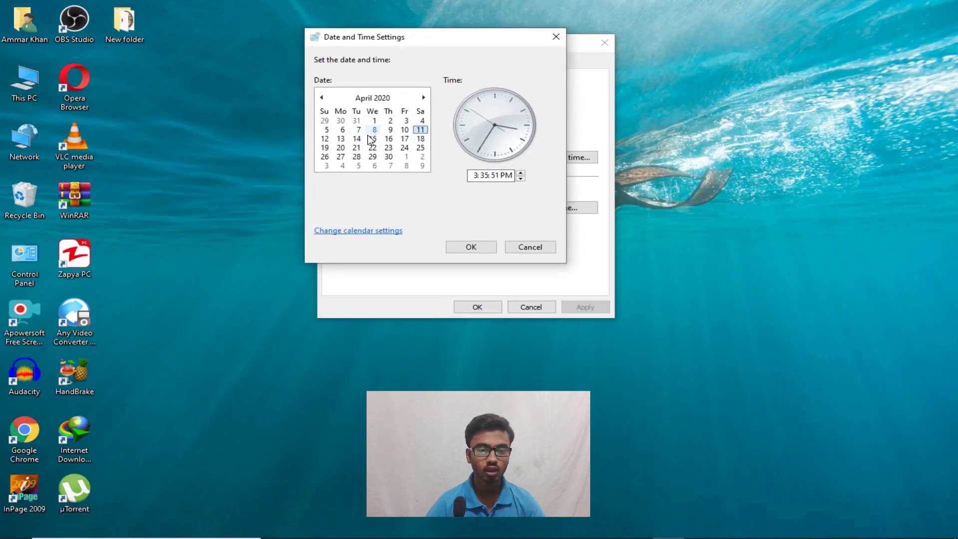
click(423, 97)
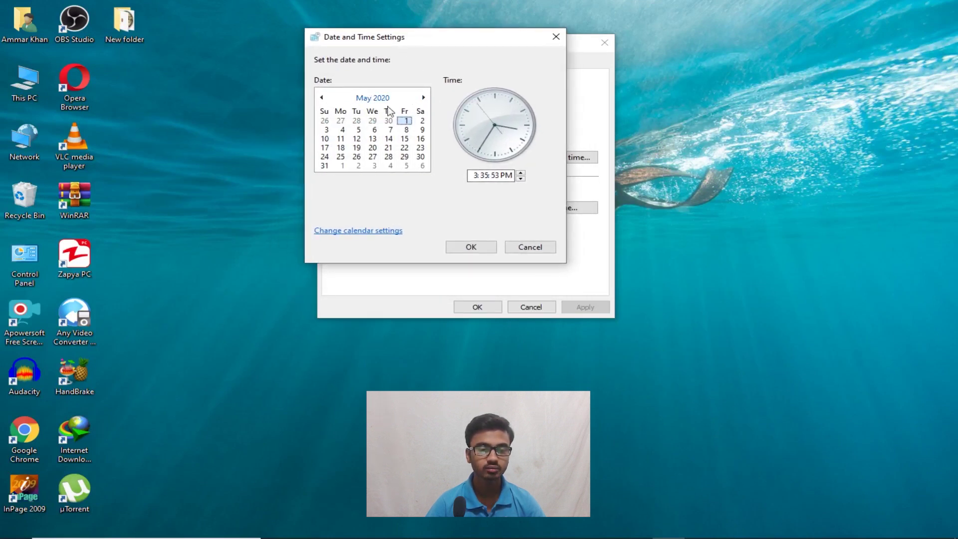
click(321, 97)
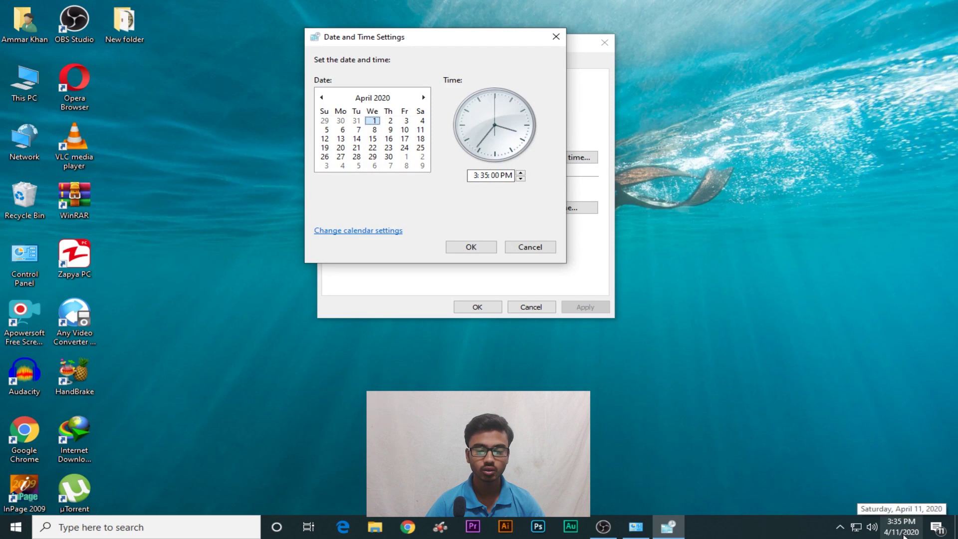
click(422, 121)
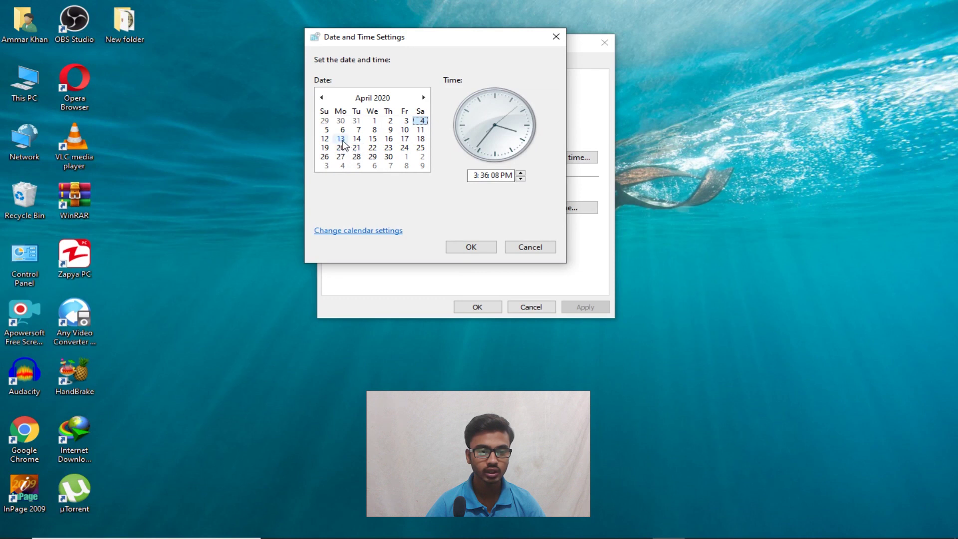
key(Down)
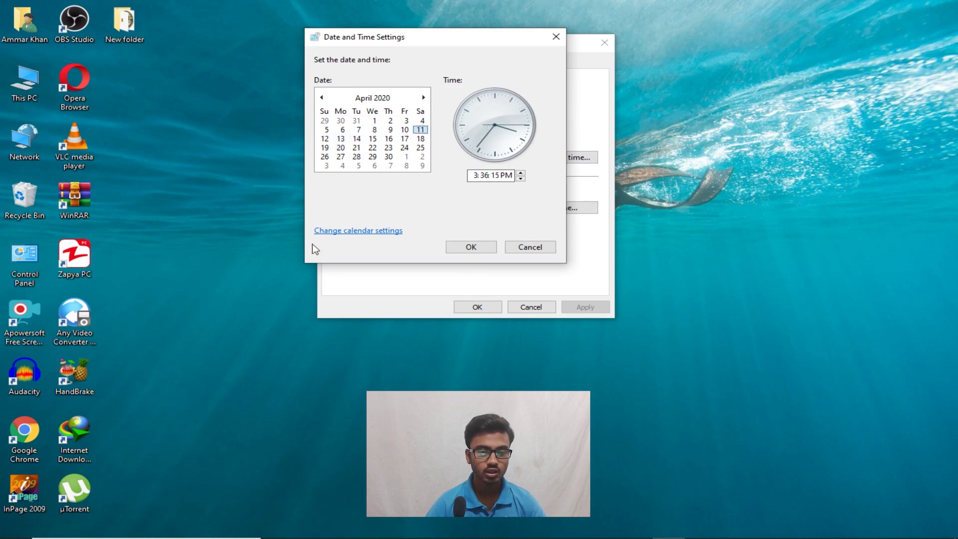
Open the calendar's Region settings, keep the English (United States) format, and place the window beside the date and time settings.
click(380, 233)
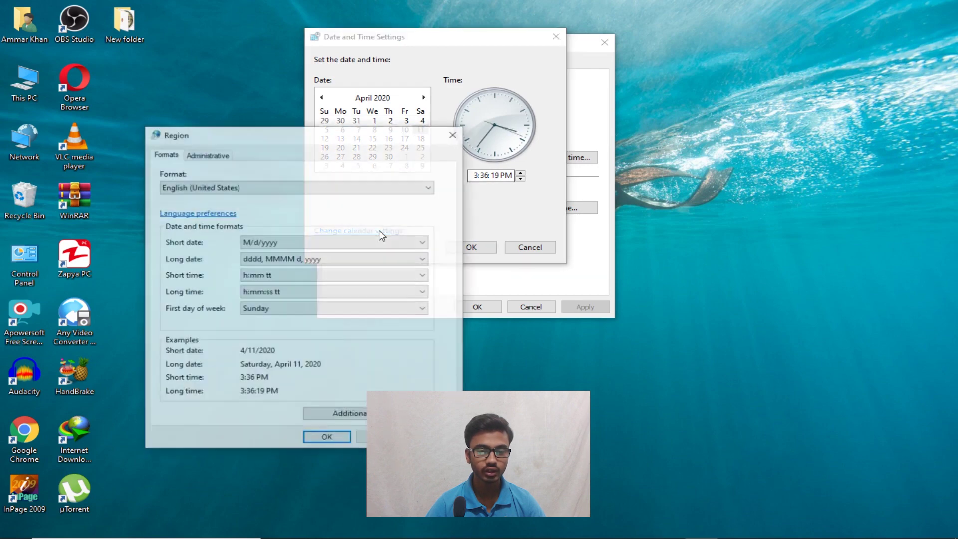
drag(198, 135, 420, 27)
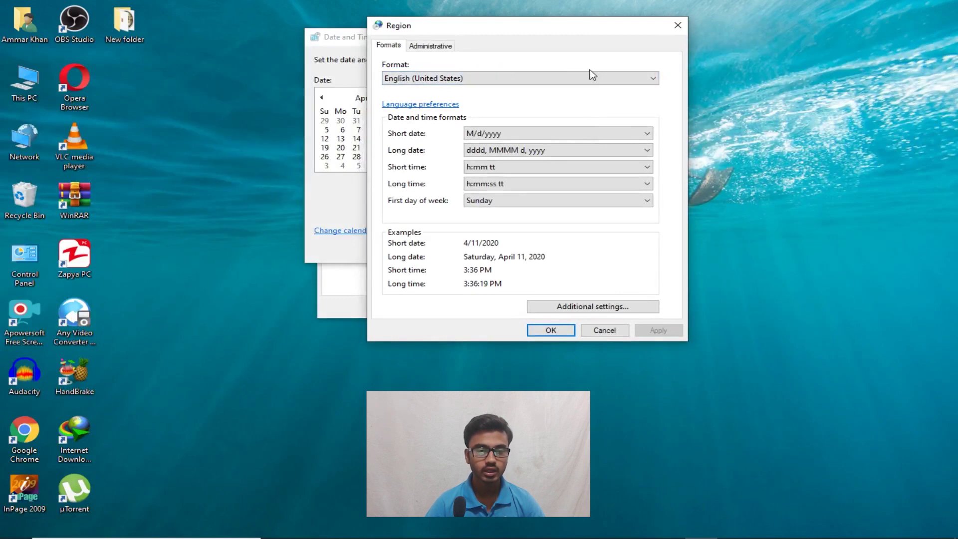
click(580, 84)
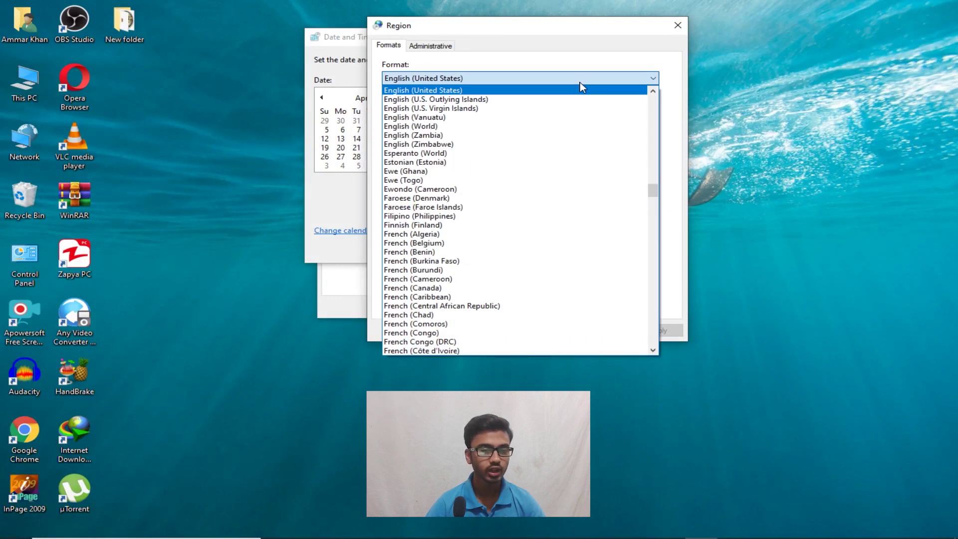
click(582, 90)
drag(455, 25, 685, 28)
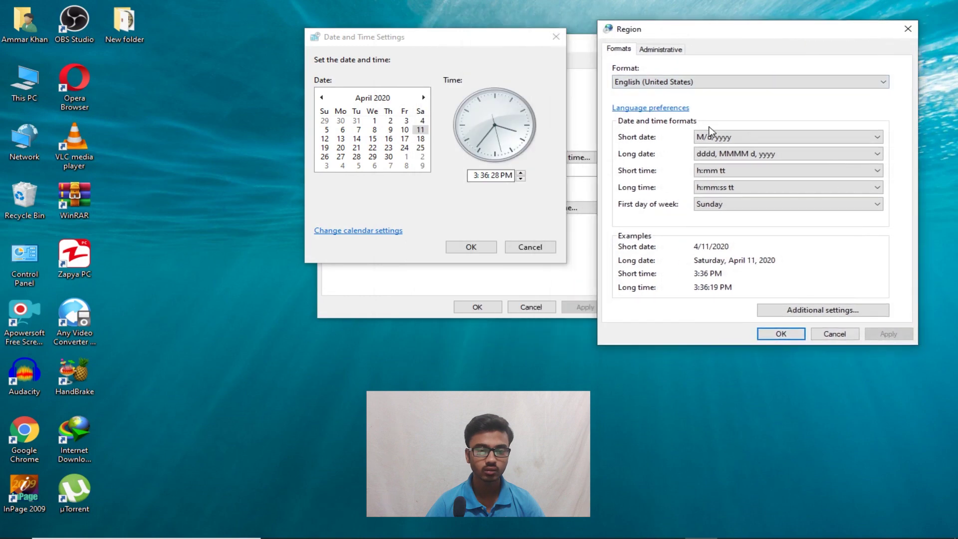
Change the regional format to French (Comoros) and apply it.
click(691, 86)
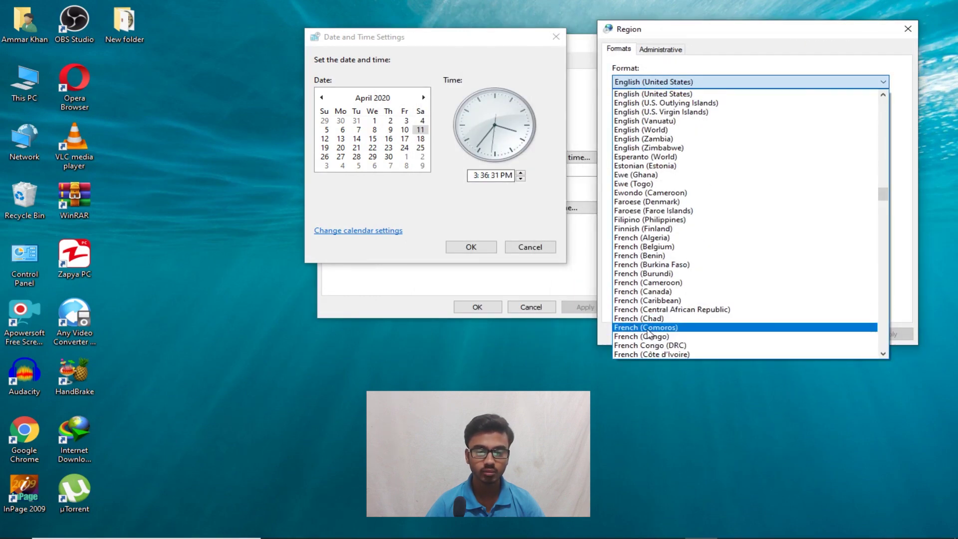
click(624, 329)
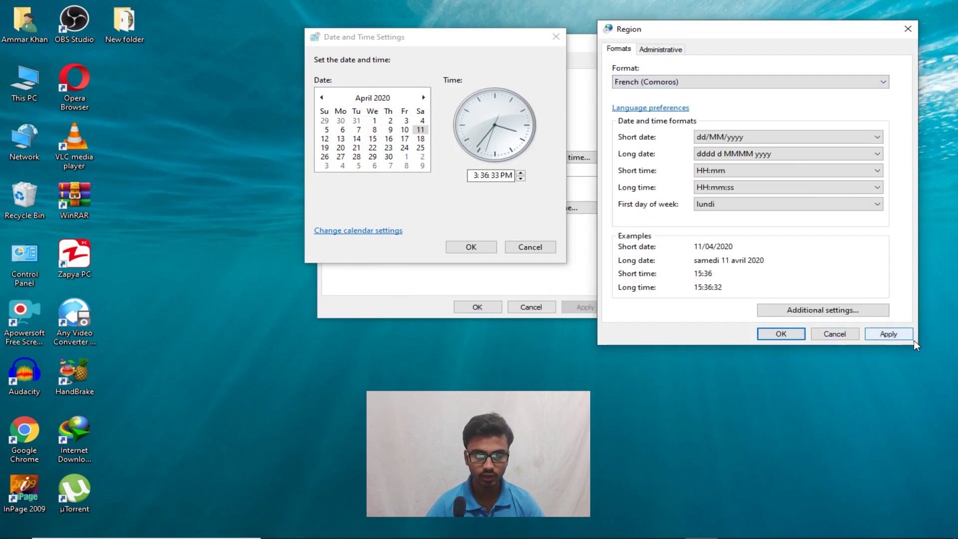
click(905, 335)
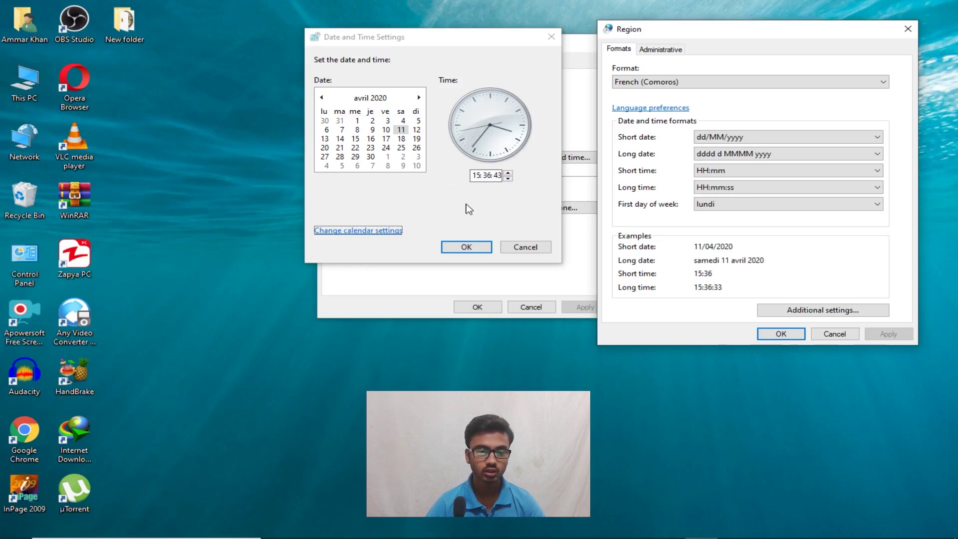
Set the regional format back to English (United States) and apply it.
click(694, 81)
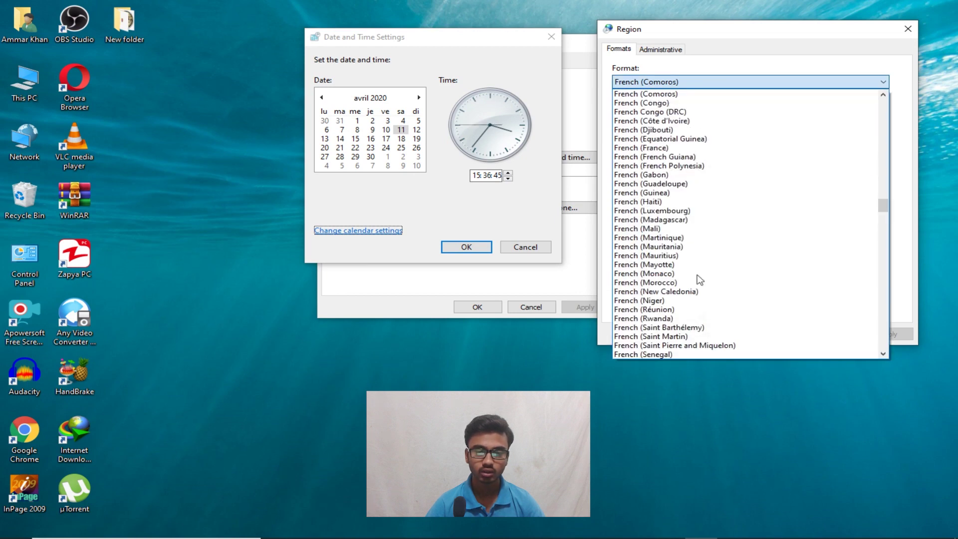
scroll(696, 107, up, 5)
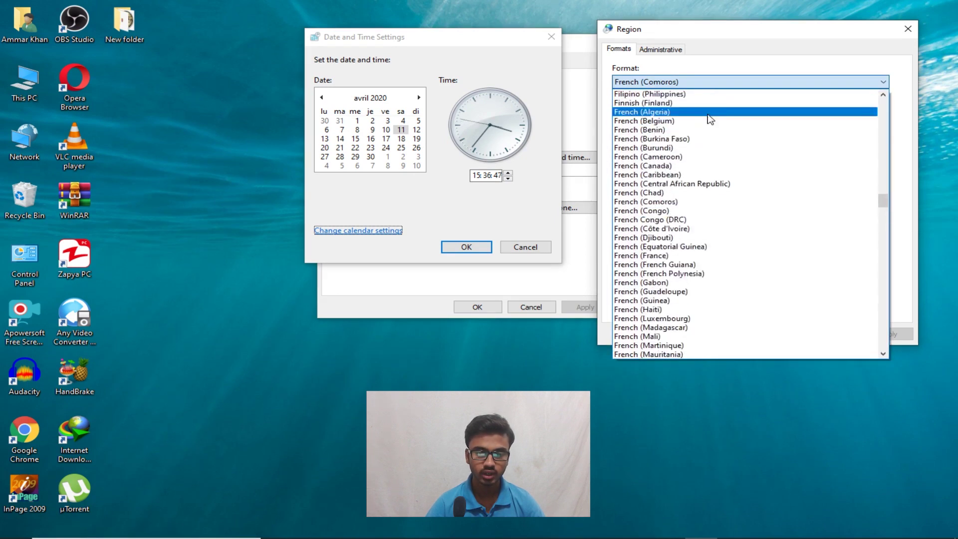
scroll(706, 154, up, 7)
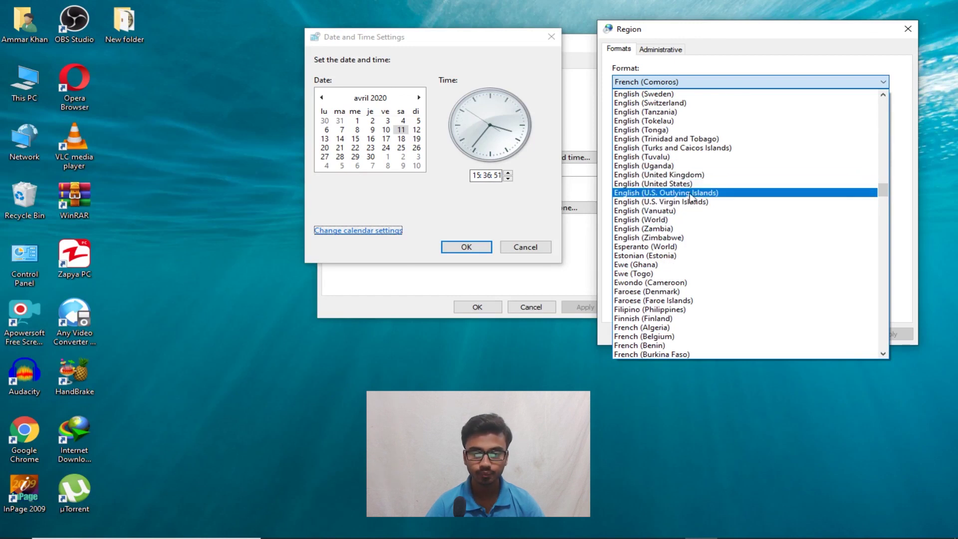
click(620, 187)
click(888, 334)
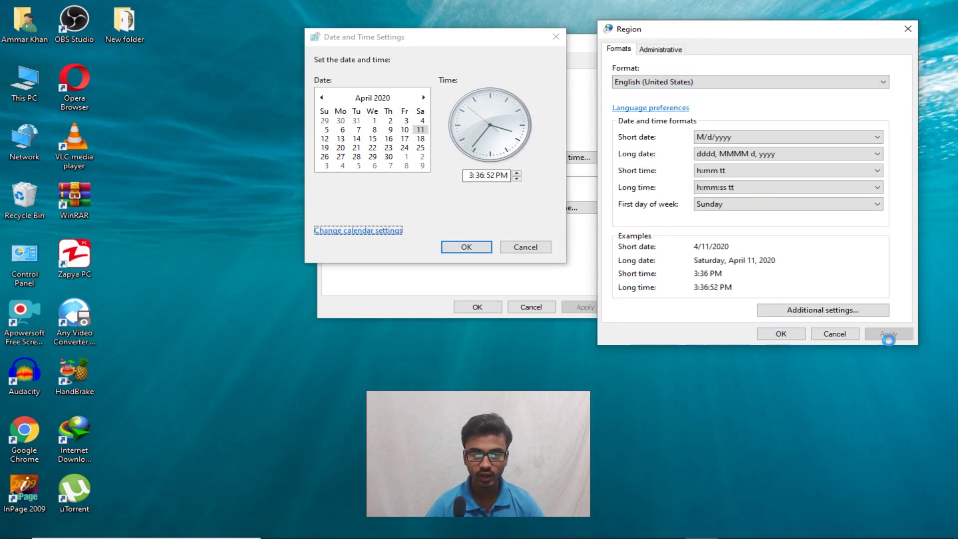
Rearrange the settings windows and review the available short date formats, keeping M/d/yyyy.
drag(474, 38, 410, 41)
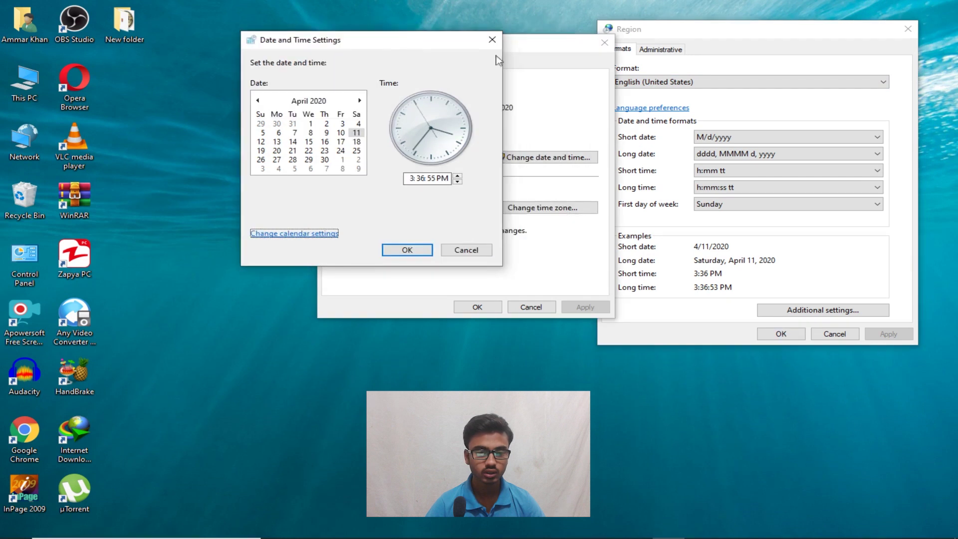
click(735, 38)
drag(726, 32, 644, 28)
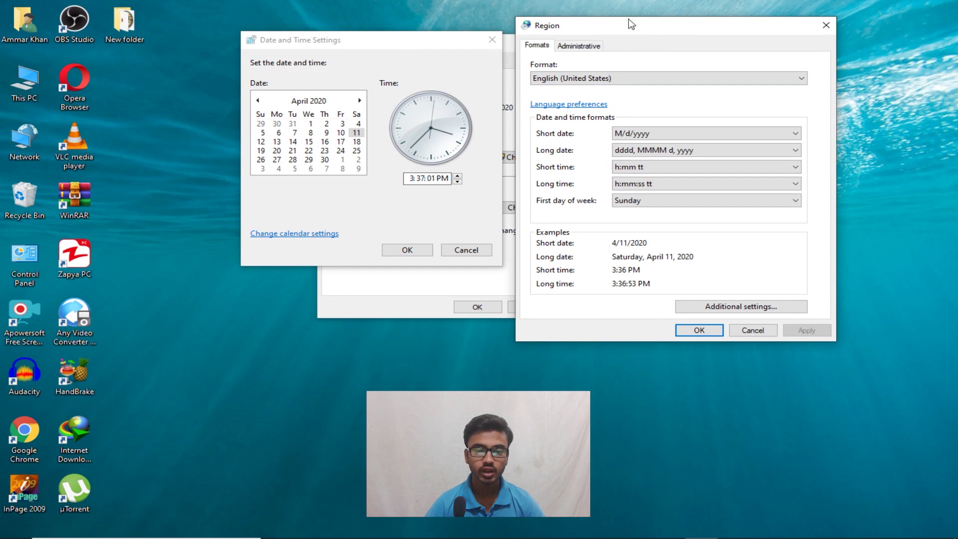
drag(629, 23, 382, 13)
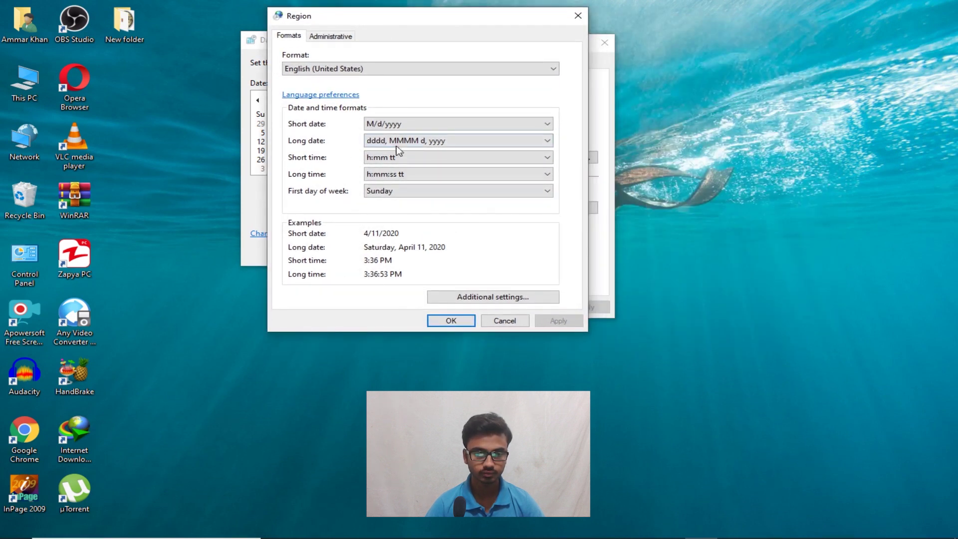
click(427, 126)
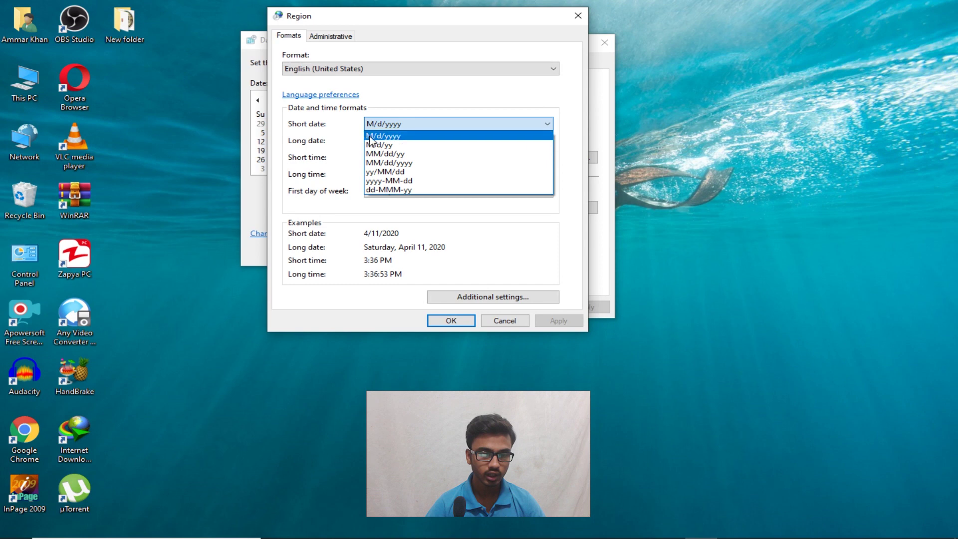
click(394, 134)
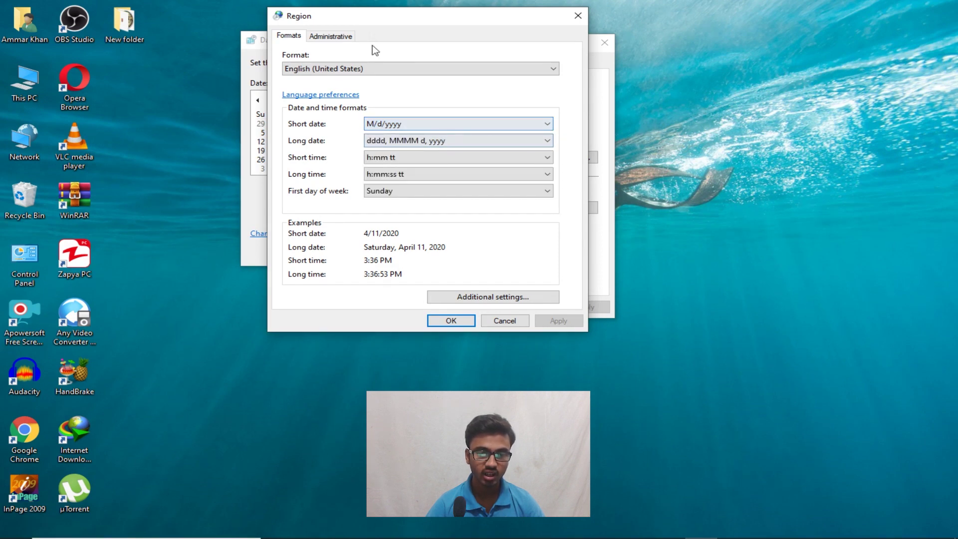
Place the two windows side by side, apply the short date format M/d/yy, and check the date on the system clock.
drag(371, 15, 643, 17)
drag(407, 40, 433, 30)
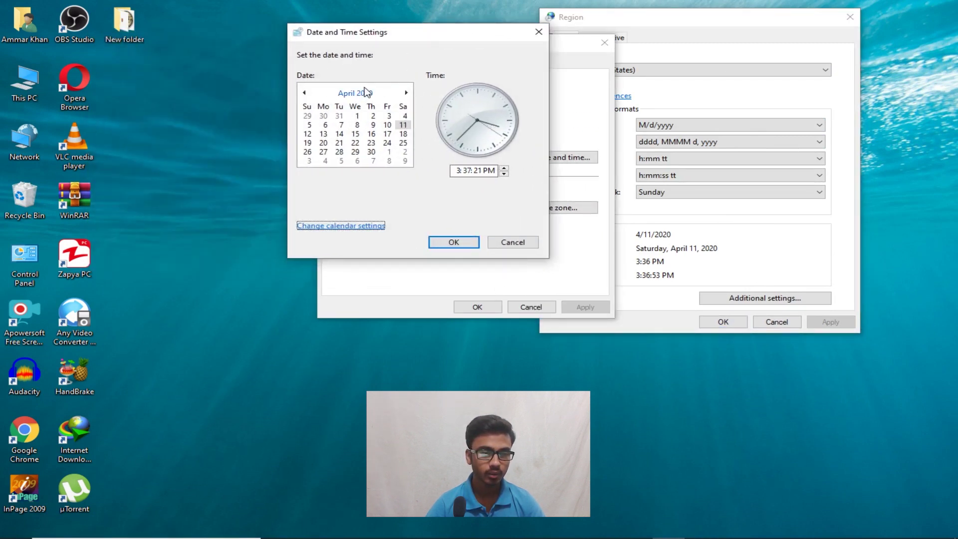
click(723, 128)
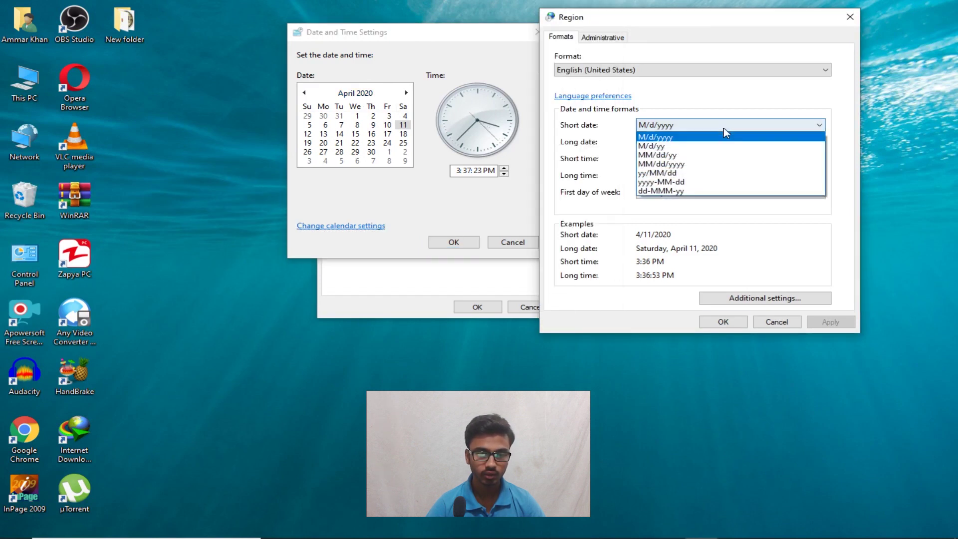
click(676, 145)
click(673, 127)
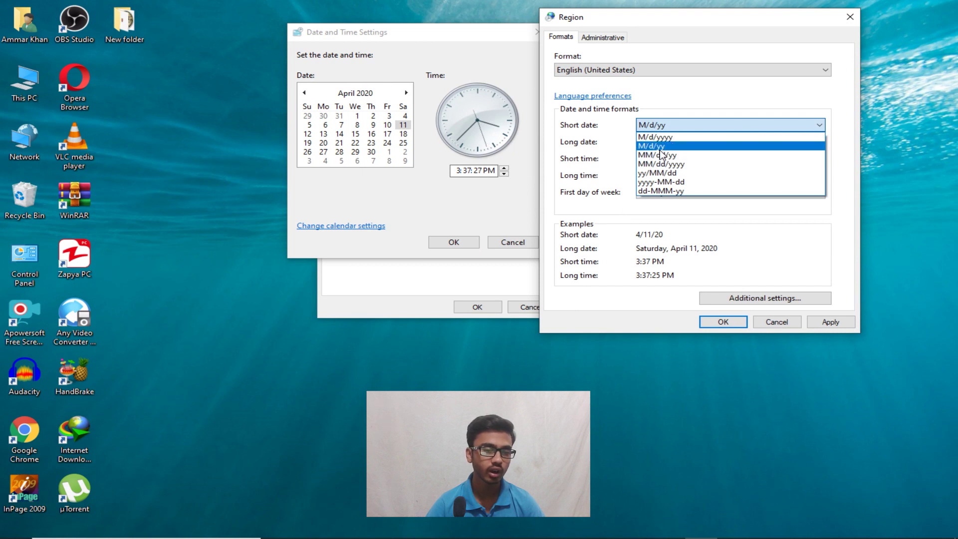
click(709, 146)
click(842, 324)
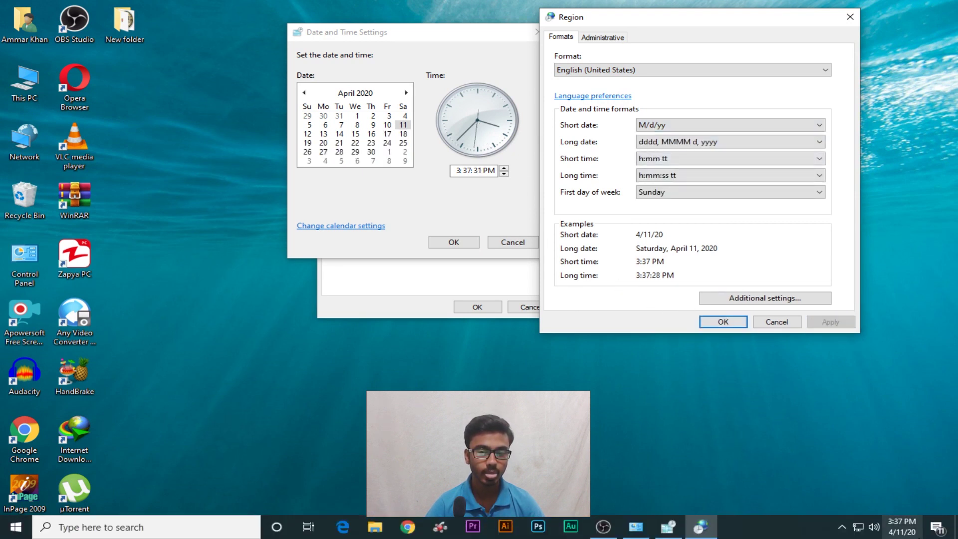
click(914, 532)
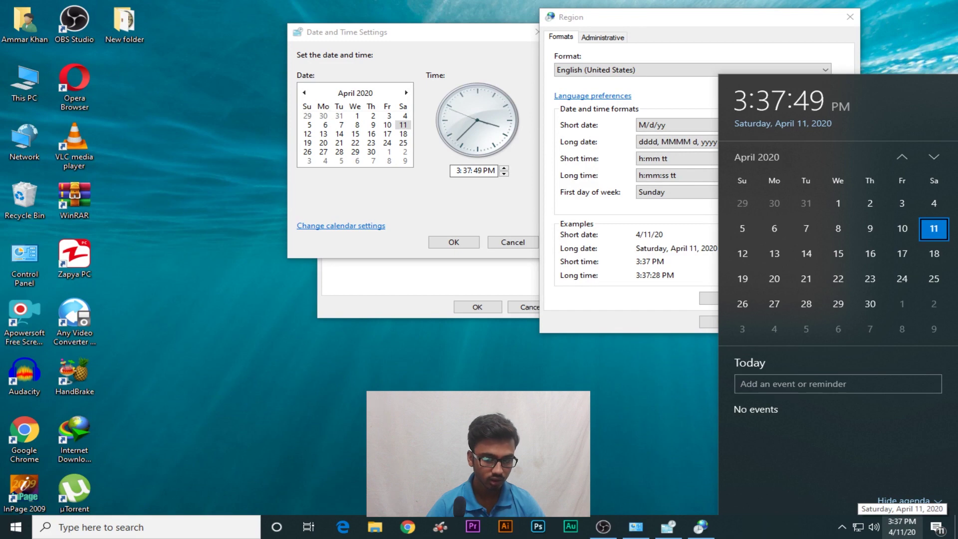
Set the short date format back to M/d/yyyy, apply it, and check the system clock's date.
click(651, 127)
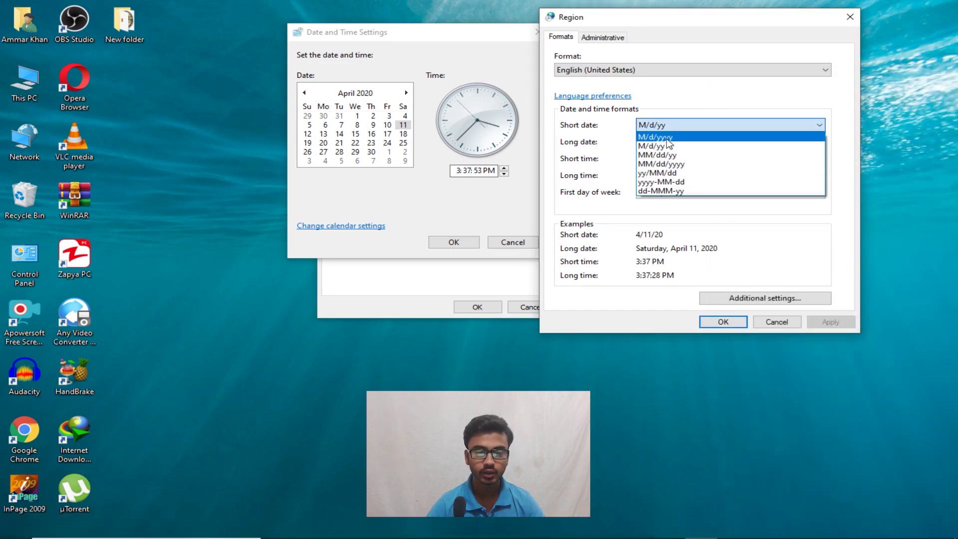
click(666, 137)
click(831, 323)
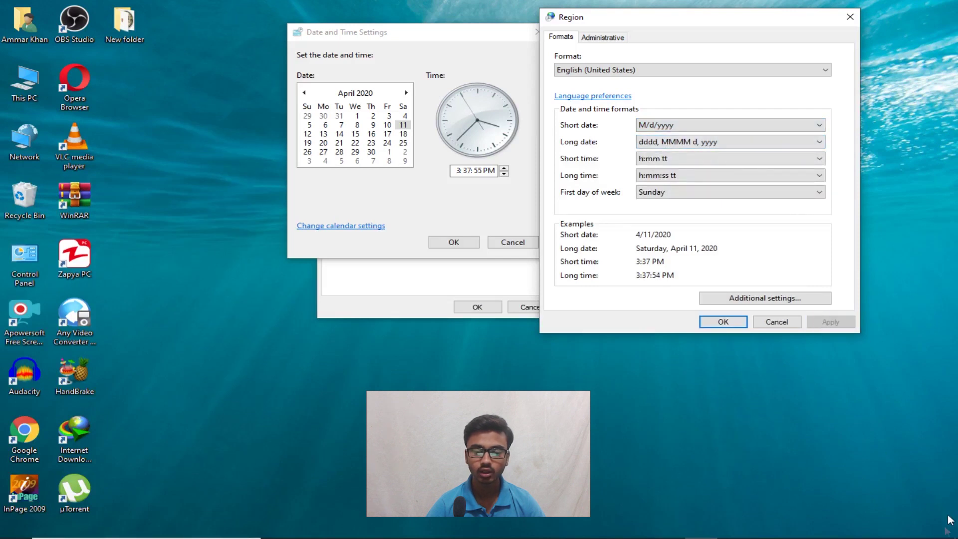
mouse_move(907, 535)
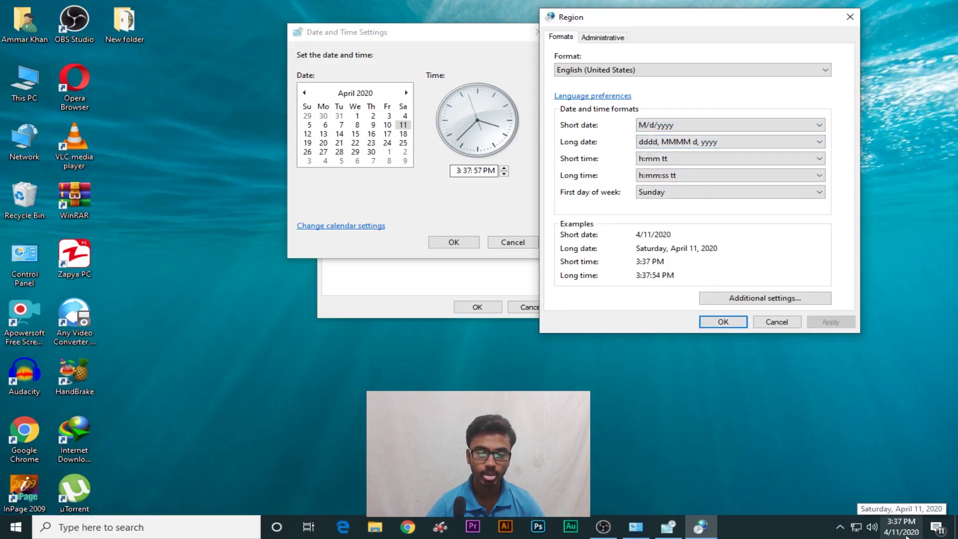
Review the available long date formats and open the system clock's calendar to see where the long date appears.
click(707, 143)
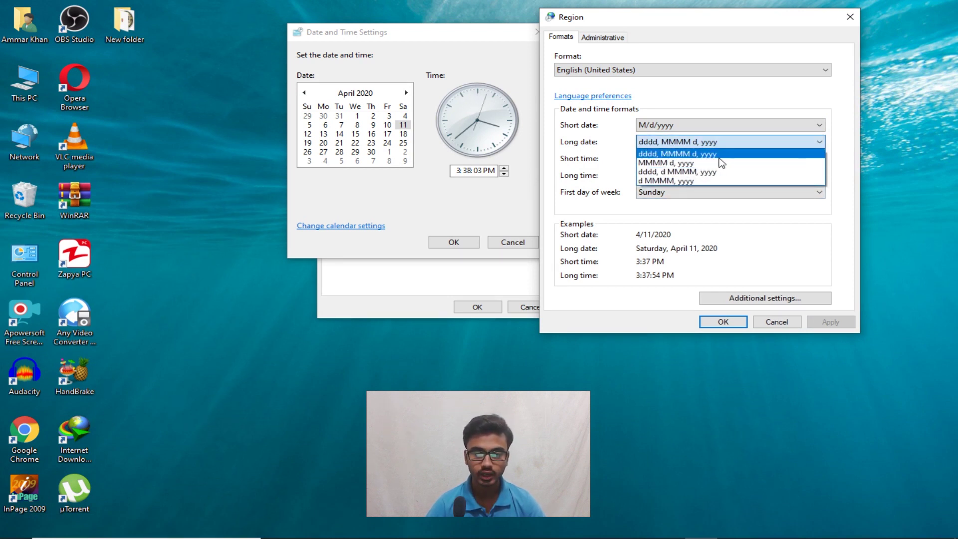
click(660, 145)
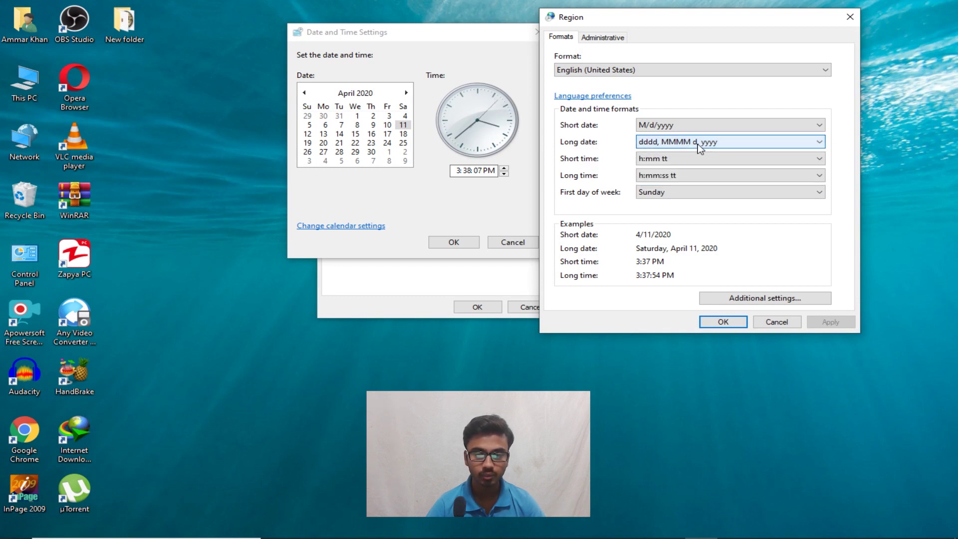
click(682, 148)
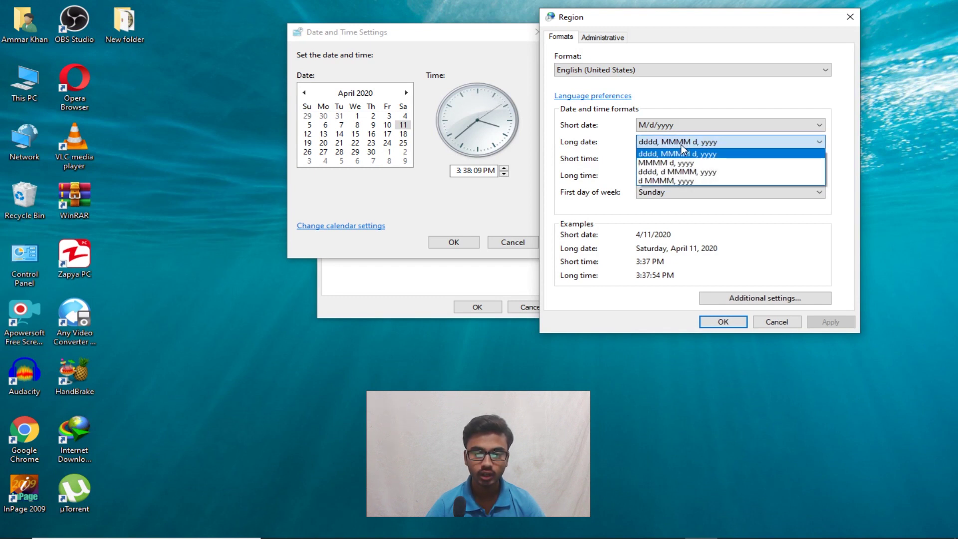
click(890, 513)
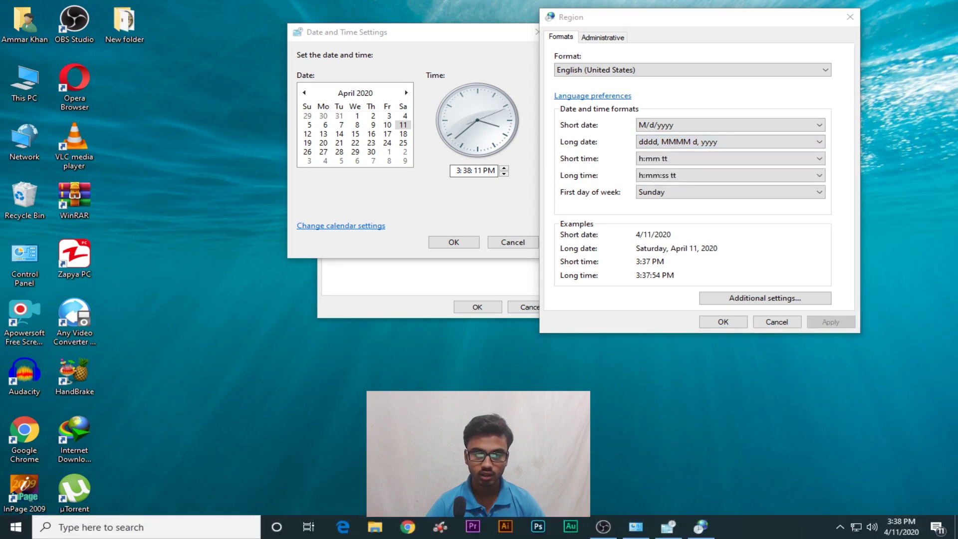
click(901, 527)
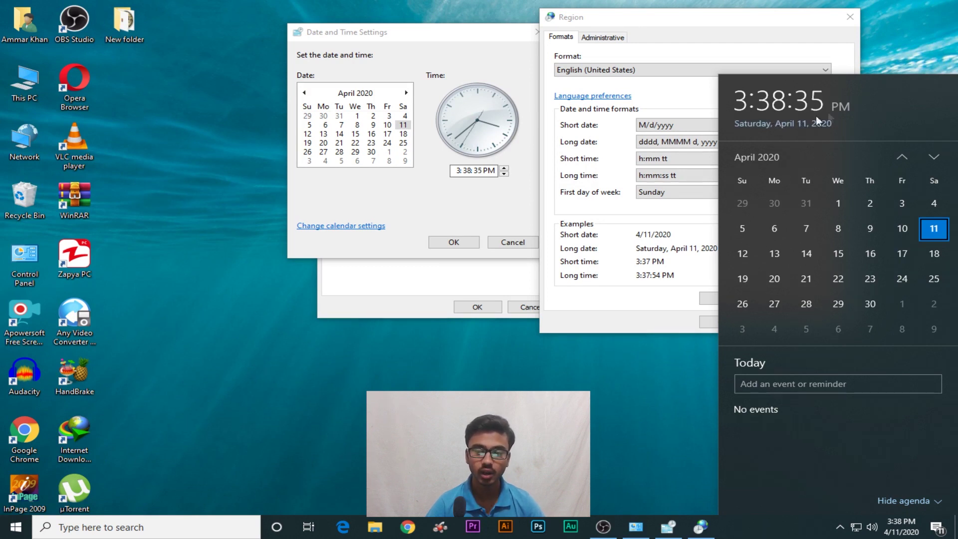
Set the long date format to MMMM d, yyyy, apply it, and check the date in the system clock's calendar.
click(689, 146)
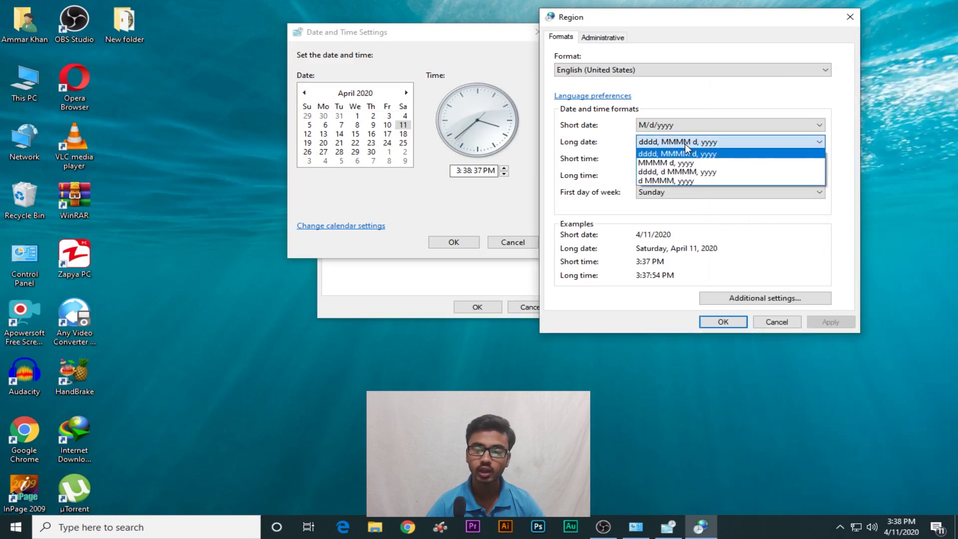
click(697, 165)
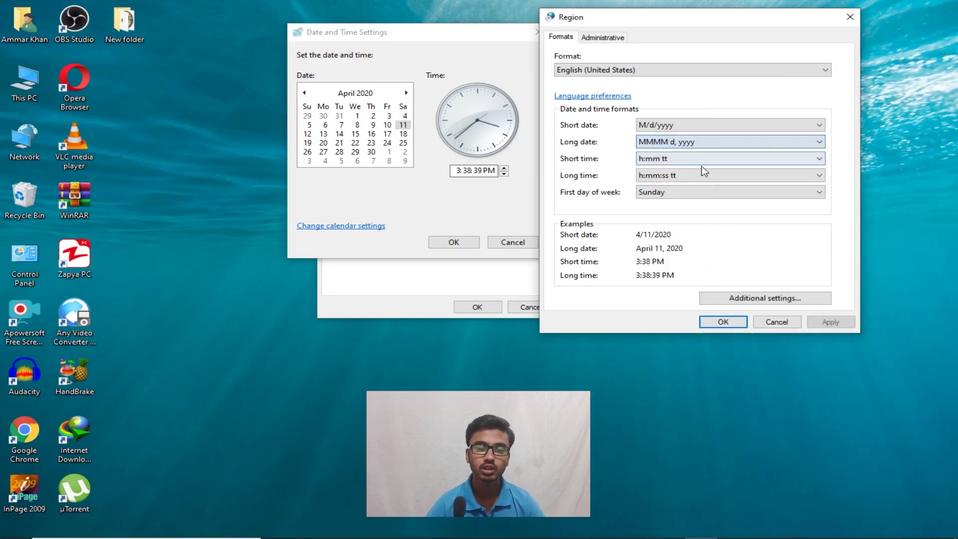
click(838, 323)
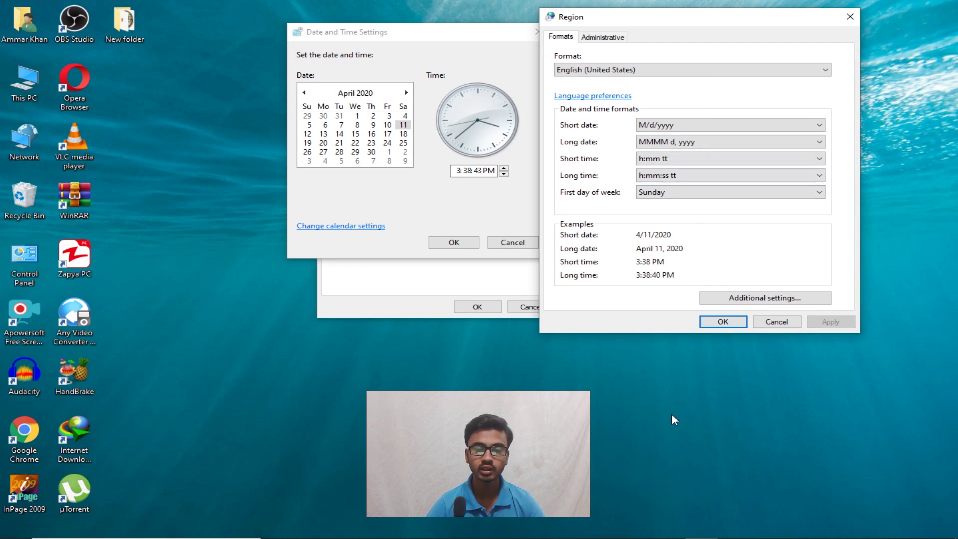
click(901, 526)
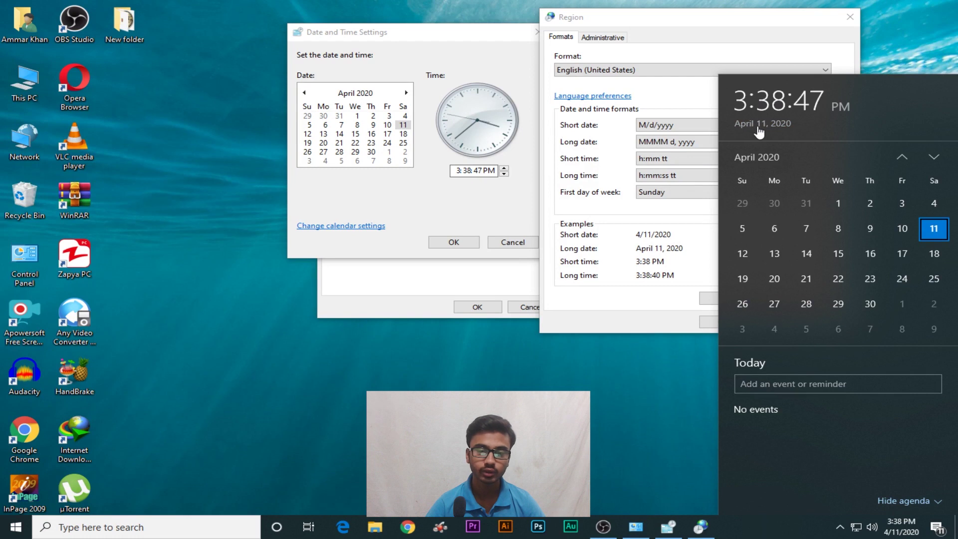
Set the long date format back to dddd, MMMM d, yyyy and the short time to H:mm, and apply both.
click(678, 143)
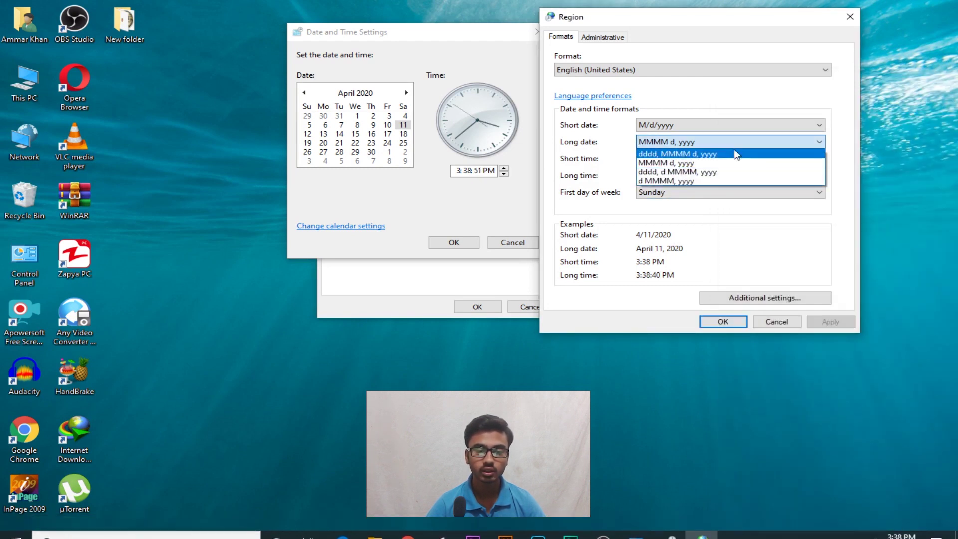
click(693, 155)
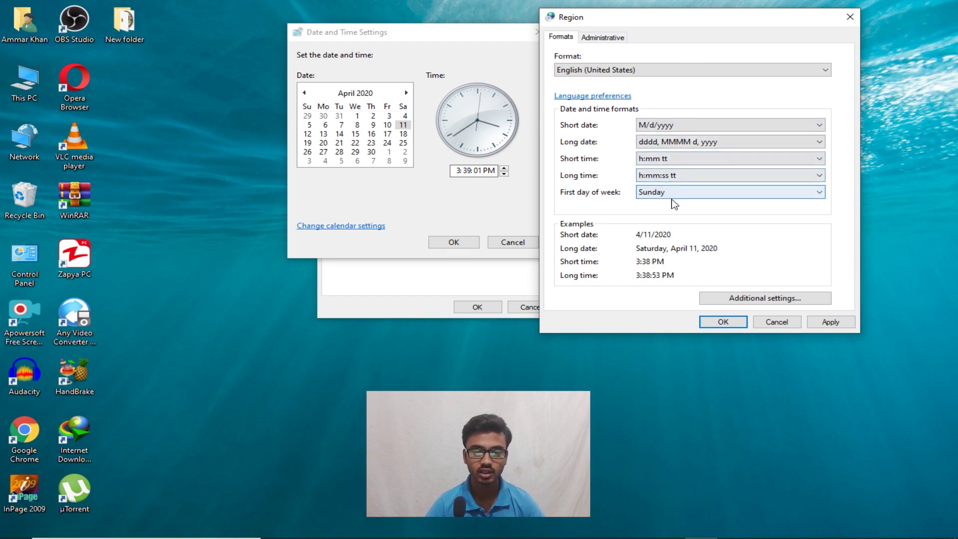
click(665, 159)
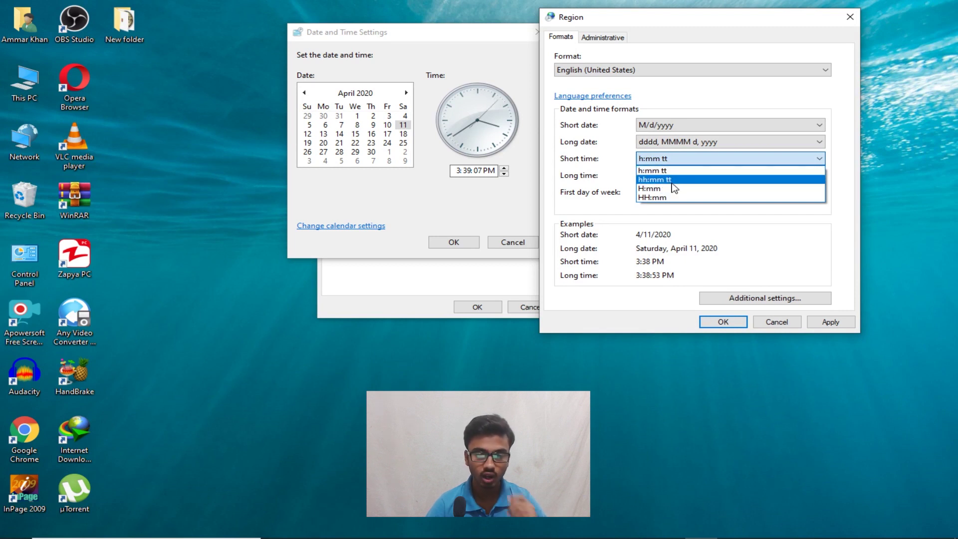
click(649, 189)
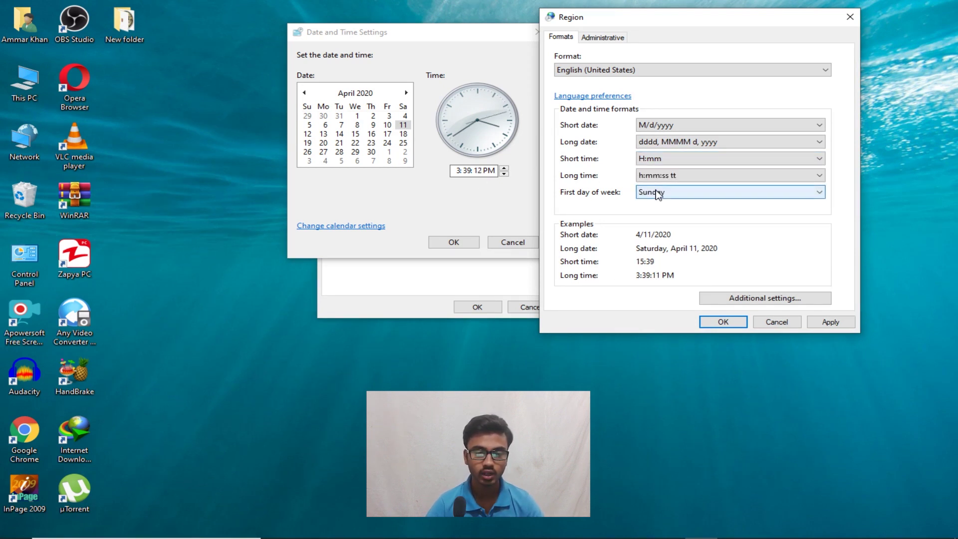
click(828, 322)
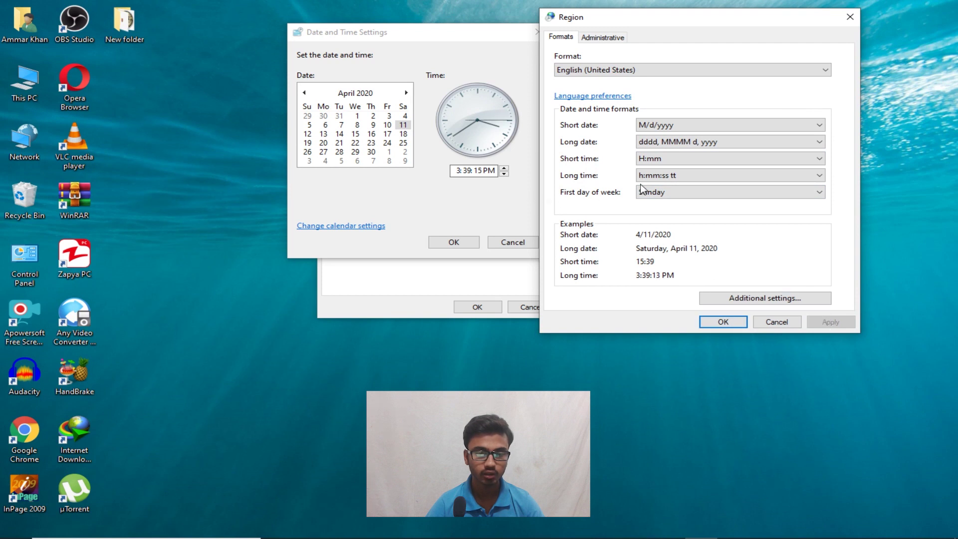
Review the available long time formats, set the short time format back to h:mm tt, and apply it.
click(687, 172)
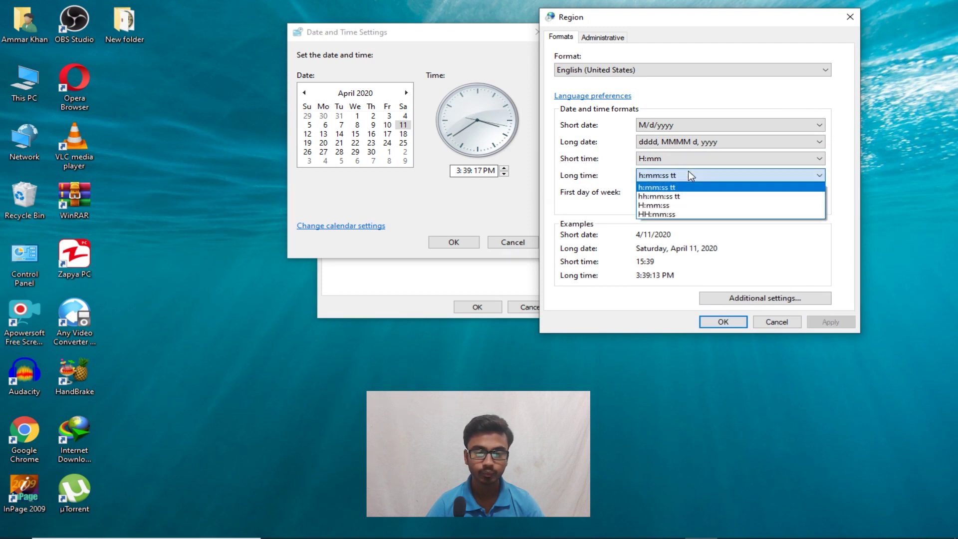
click(657, 155)
click(657, 156)
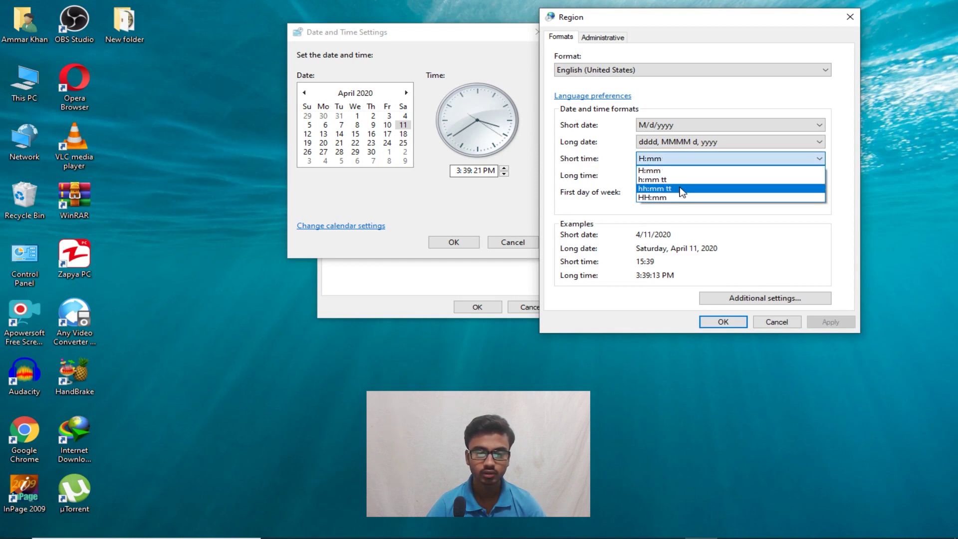
click(657, 180)
click(834, 324)
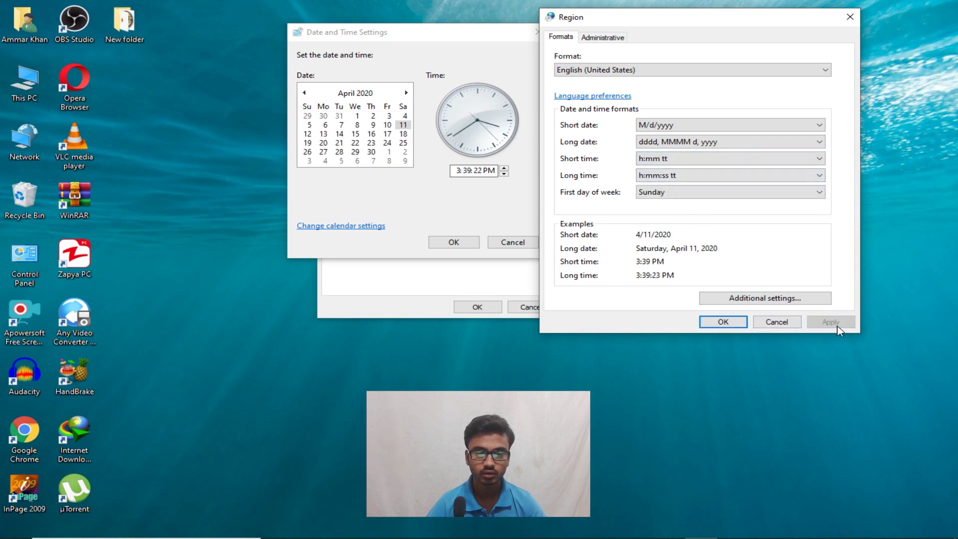
Review the options for the first day of the week and keep Sunday selected.
click(690, 196)
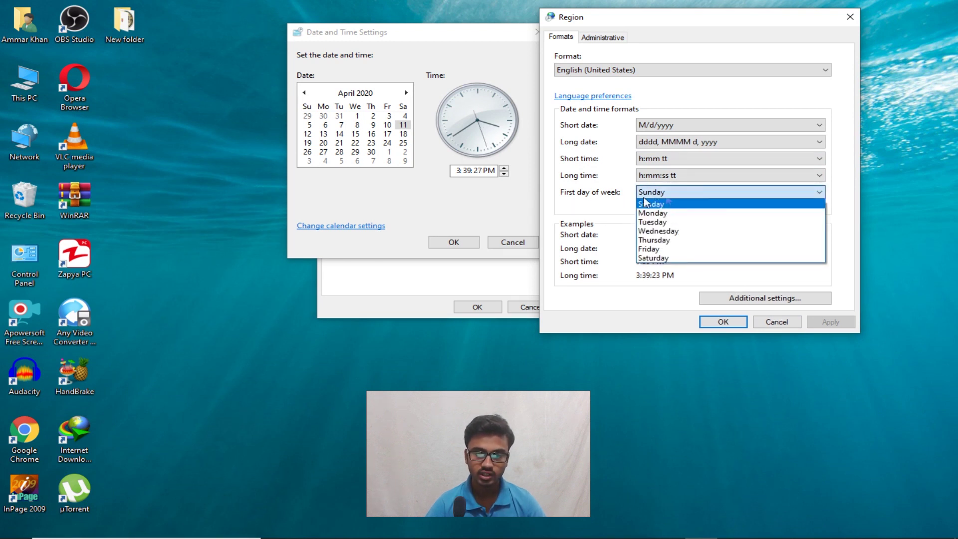
click(697, 191)
click(700, 195)
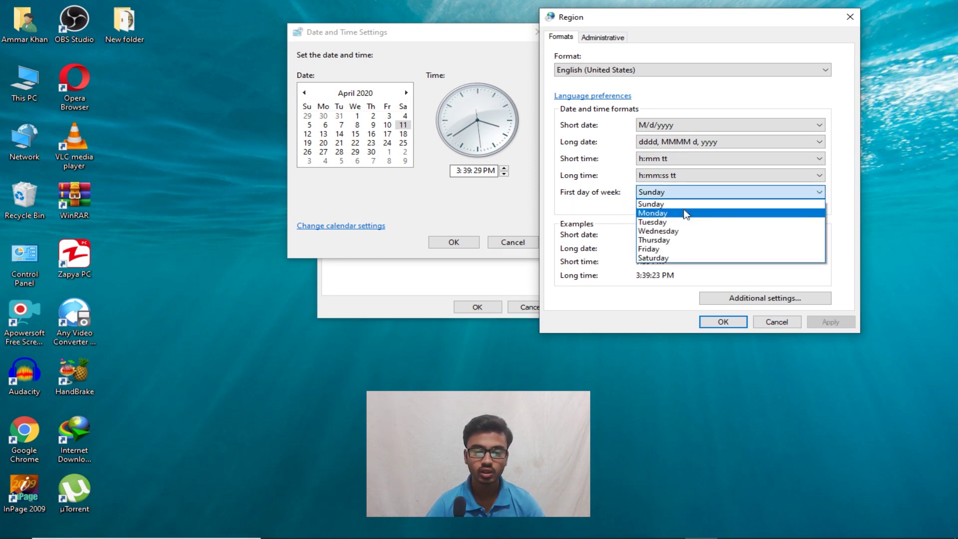
click(682, 205)
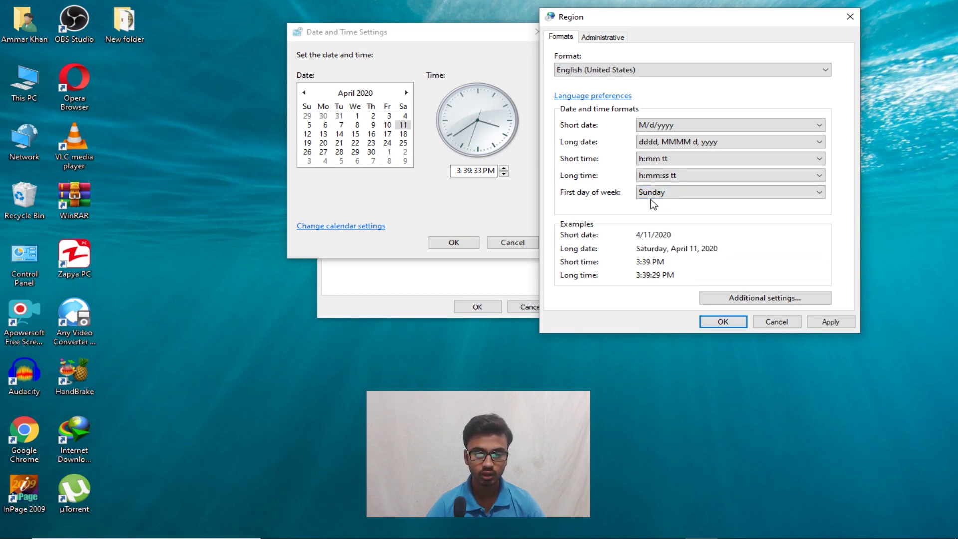
Move the Region window aside, view its administrative settings, and open the system locale change, cancelling at the request to apply changes.
click(603, 38)
click(559, 38)
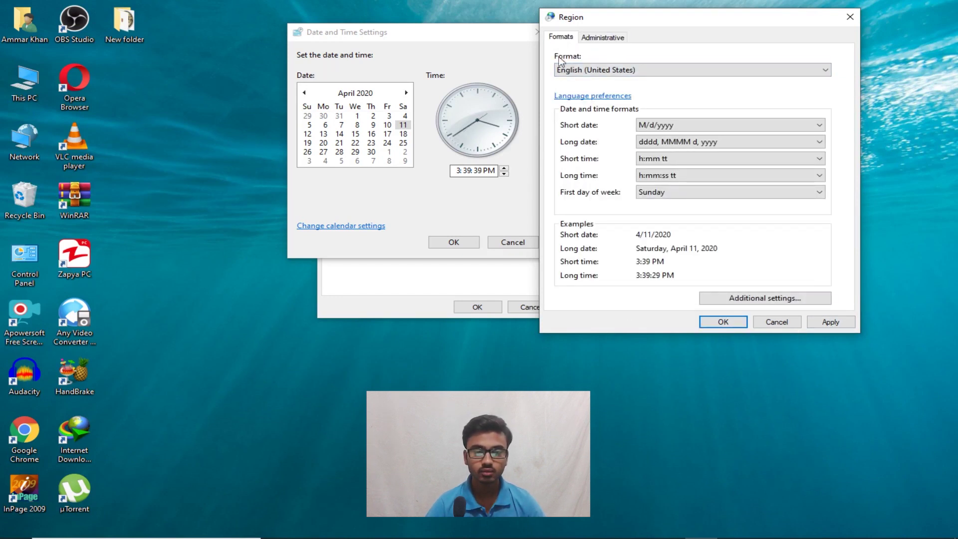
drag(682, 20, 423, 27)
click(286, 39)
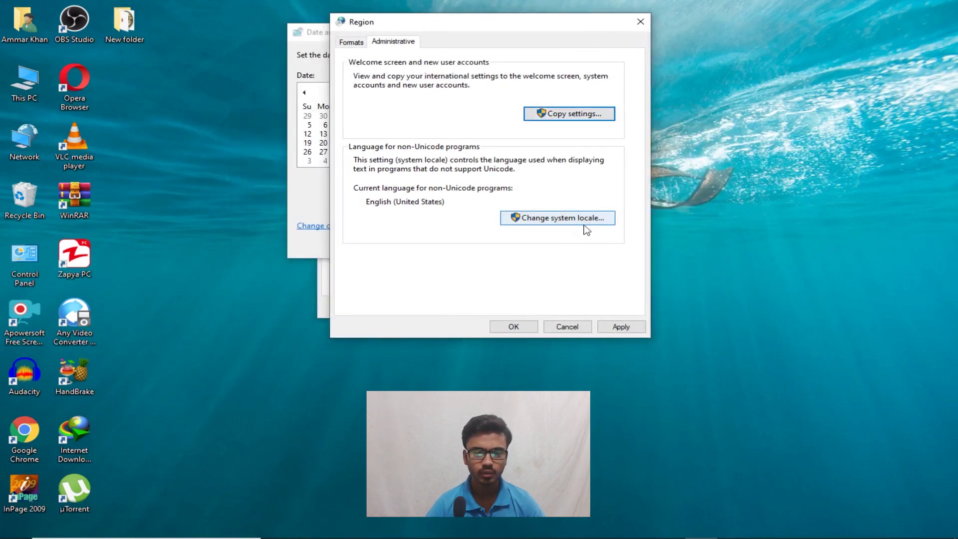
click(559, 222)
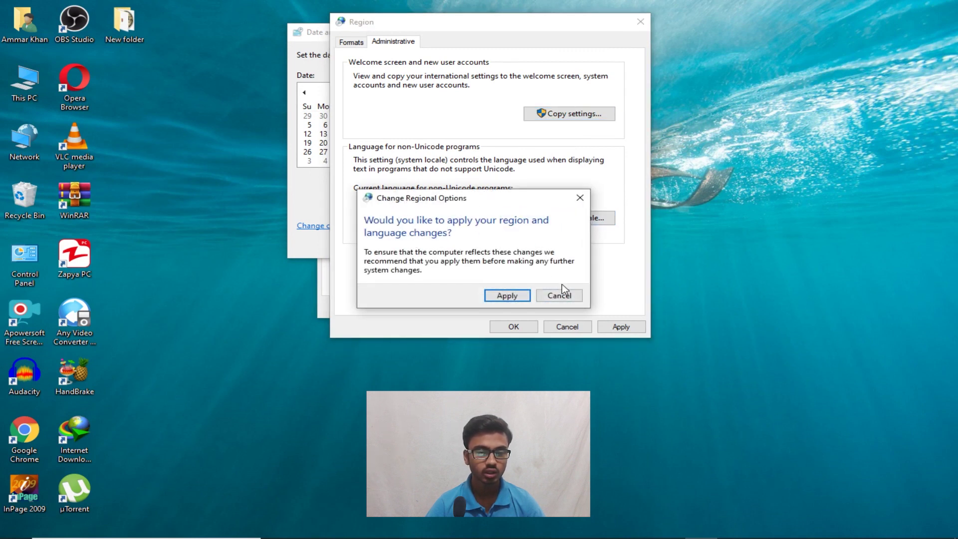
click(570, 296)
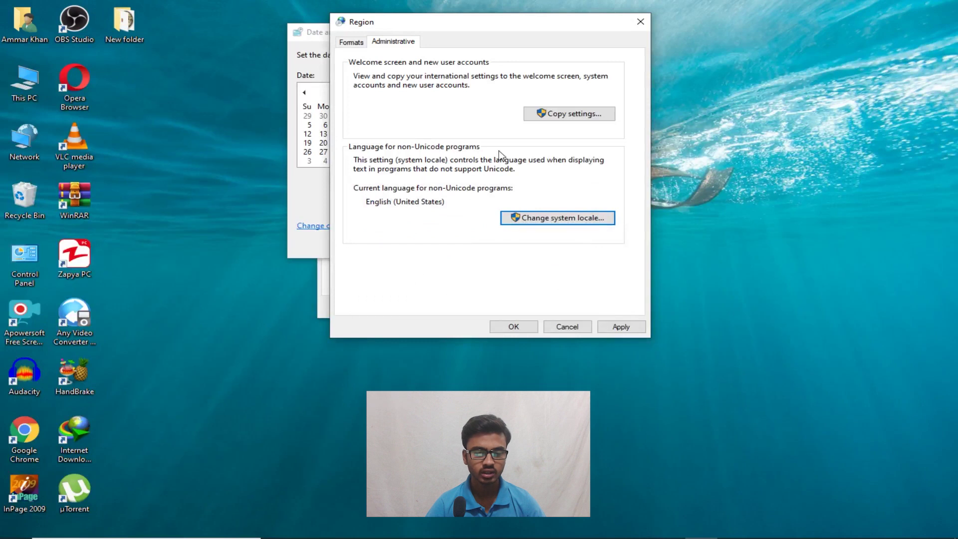
Open the additional format settings and examine the number options, including the decimal symbol and number of digits after the decimal.
click(351, 43)
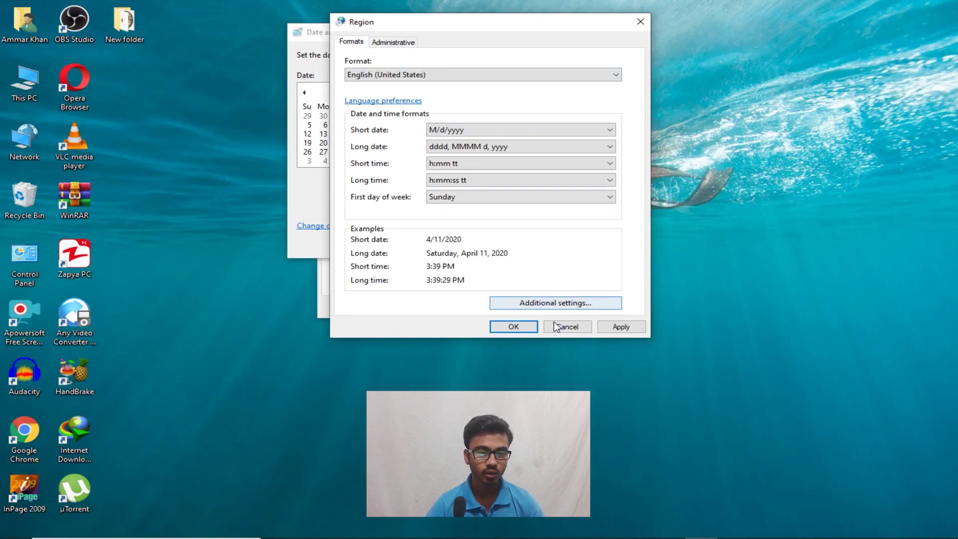
click(589, 305)
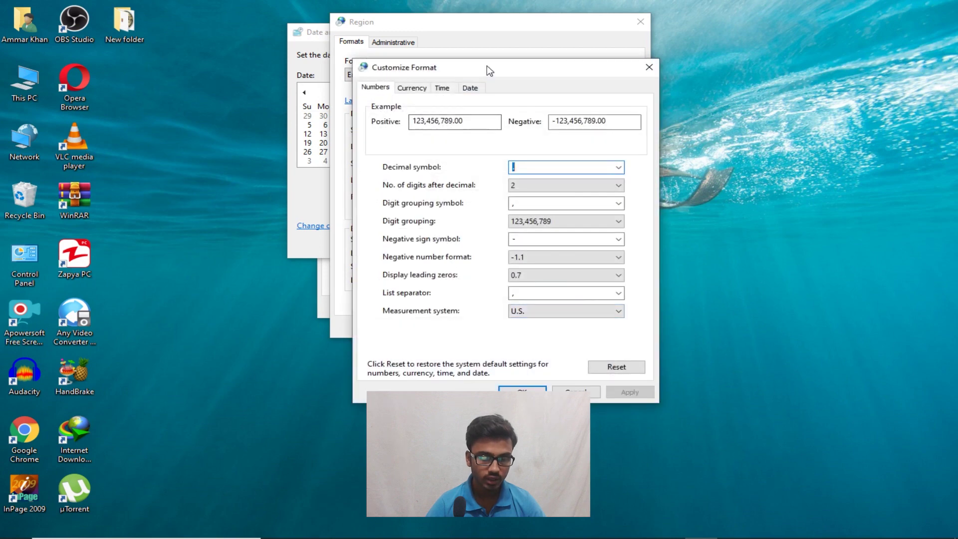
drag(488, 70, 548, 46)
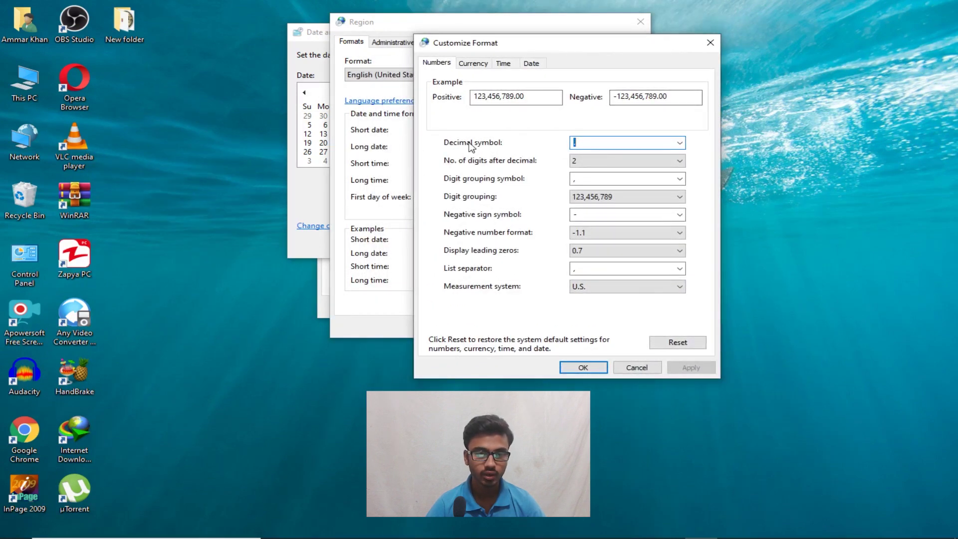
click(614, 166)
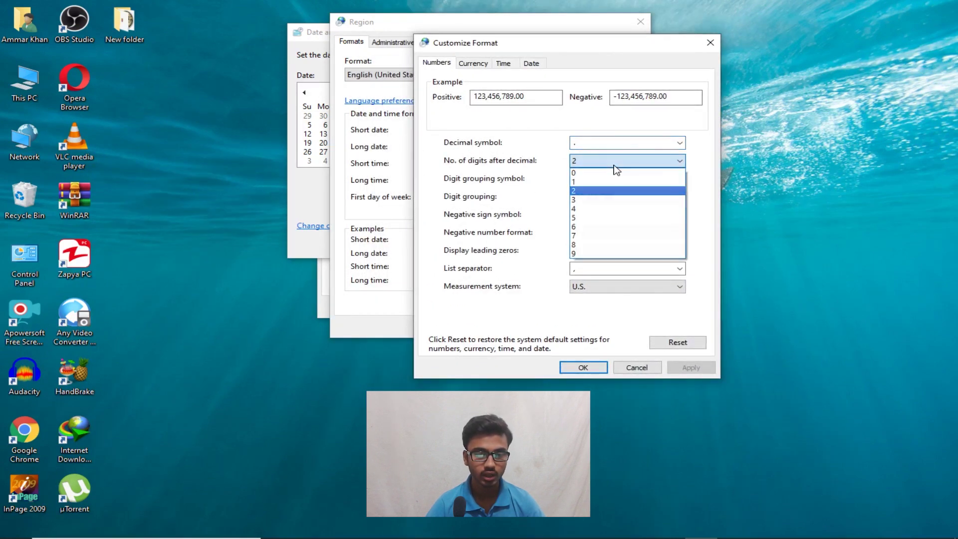
click(614, 166)
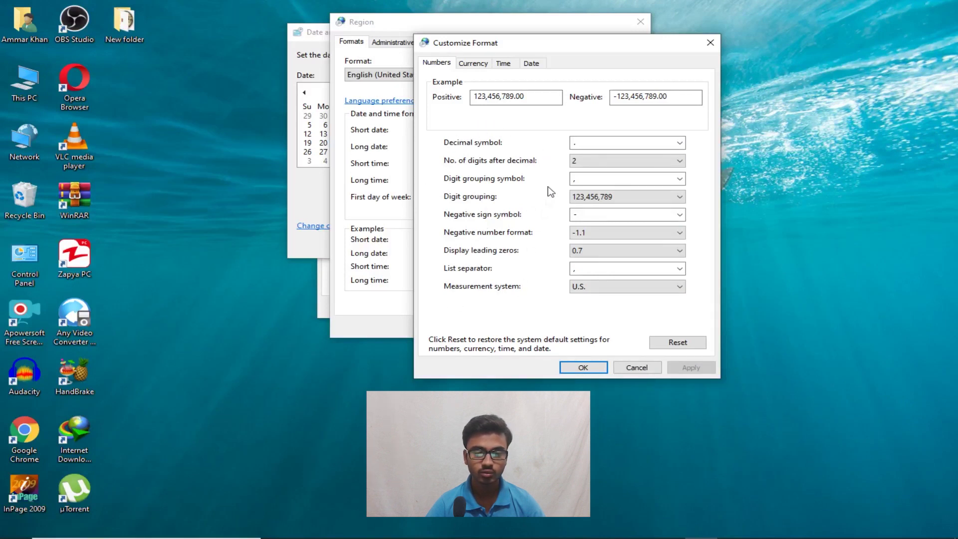
click(643, 142)
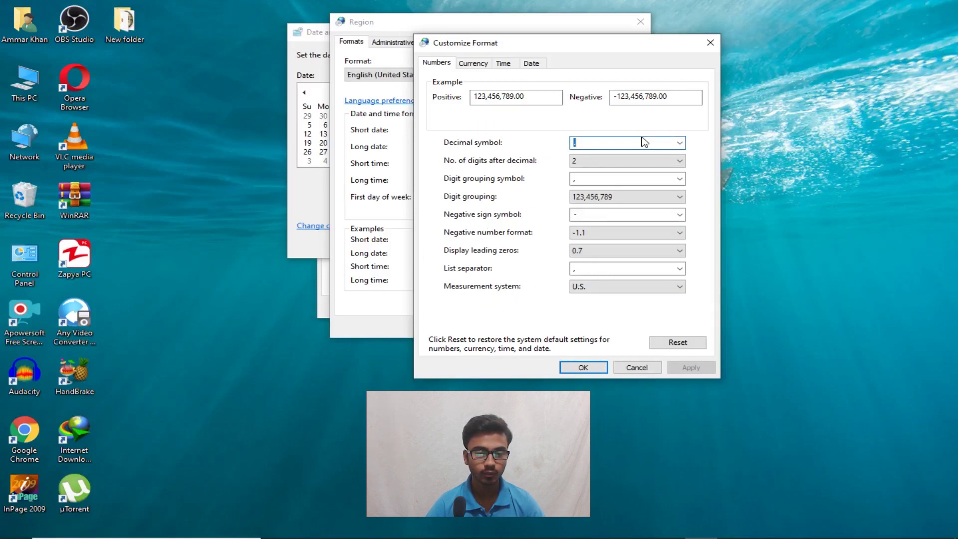
click(680, 142)
click(678, 142)
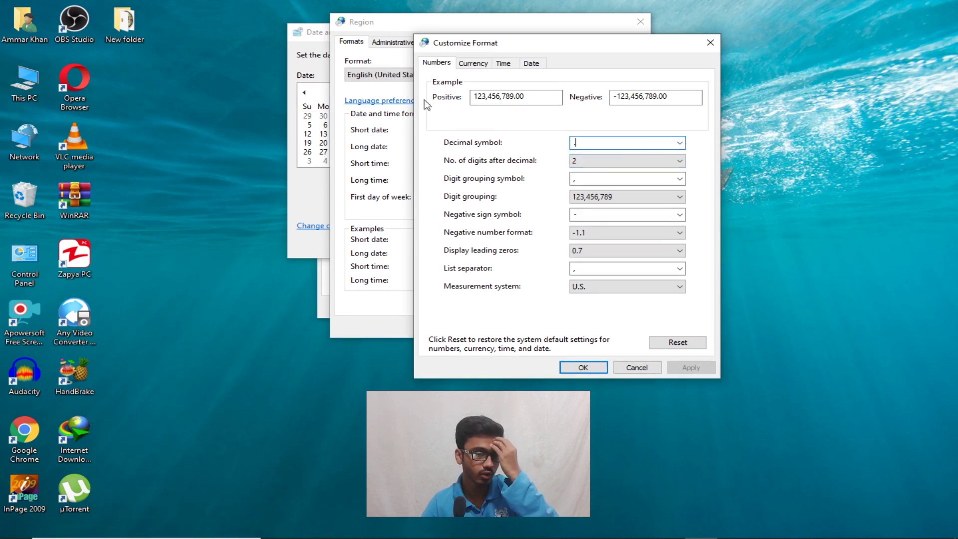
Examine the currency format settings and the time formats, including the AM and PM symbols.
click(478, 66)
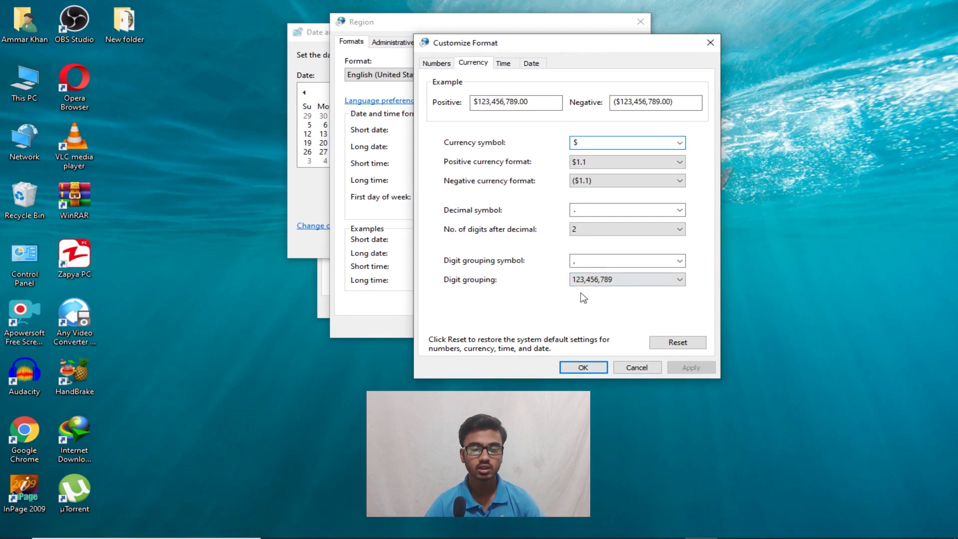
click(503, 63)
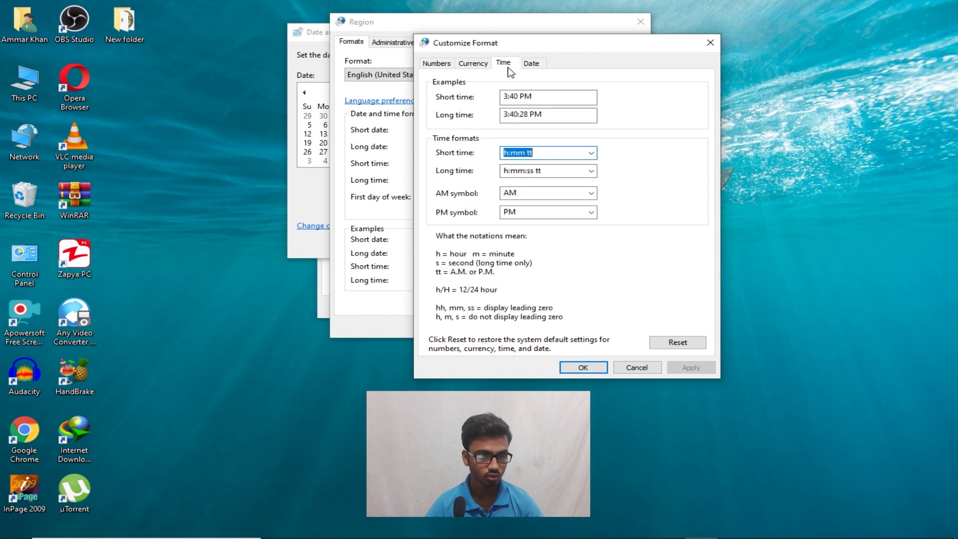
click(580, 117)
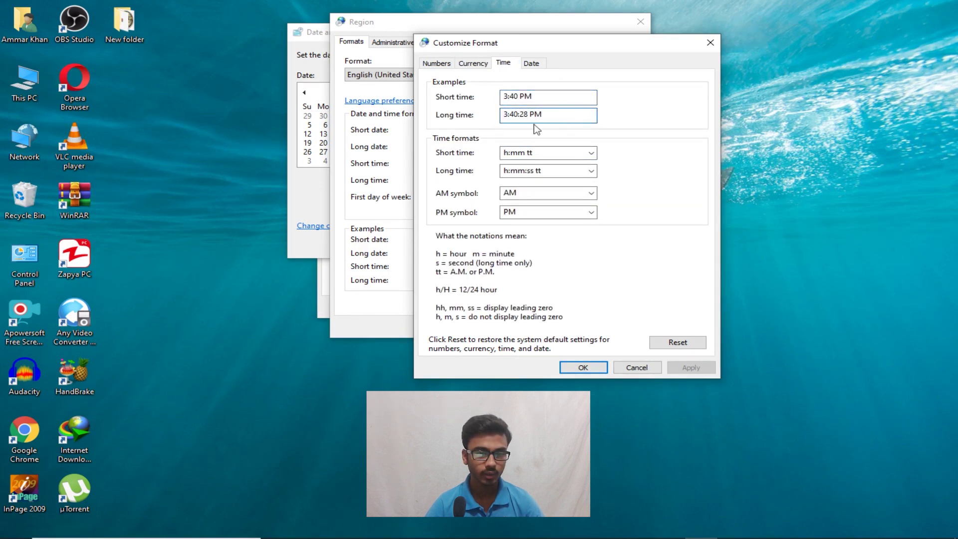
click(577, 155)
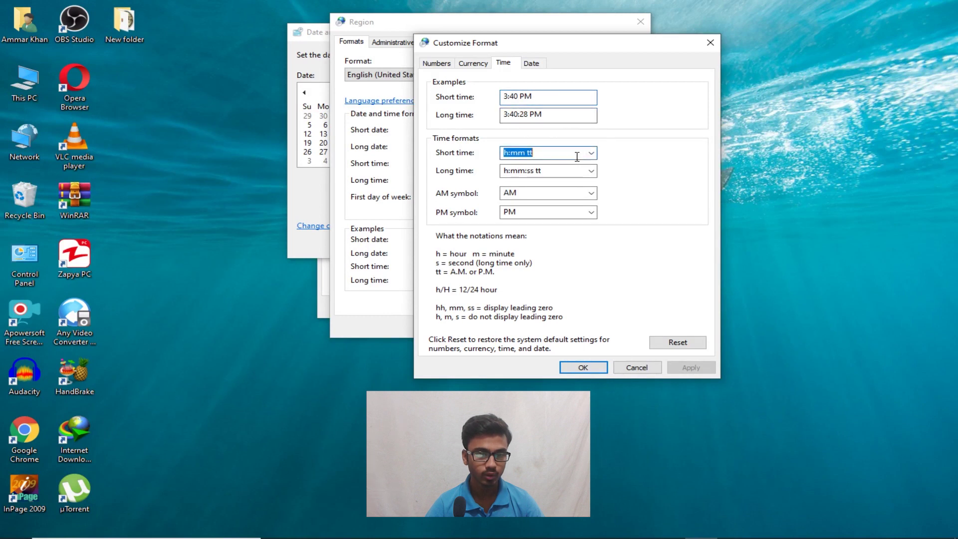
click(560, 168)
click(566, 194)
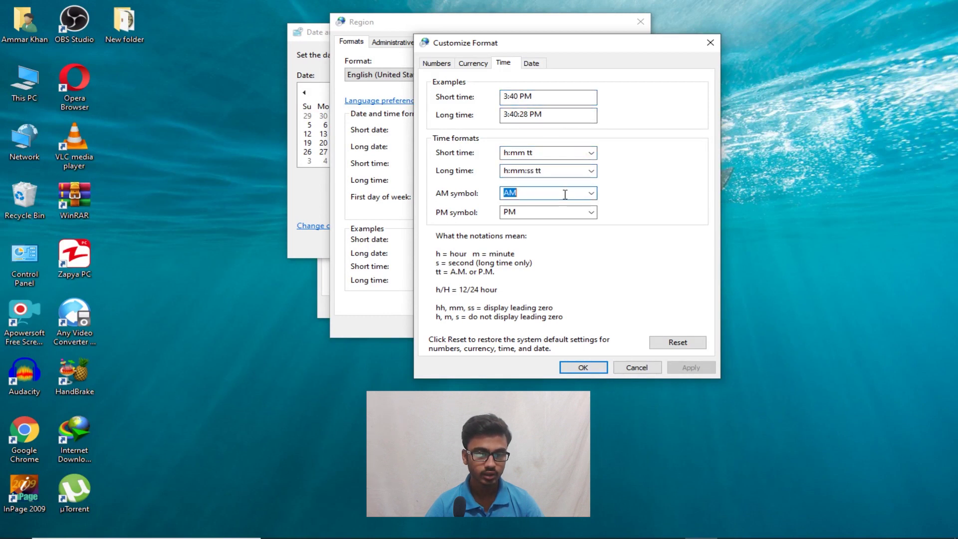
click(557, 215)
click(556, 193)
Reset the number, currency, time and date formats to the system default settings.
click(681, 343)
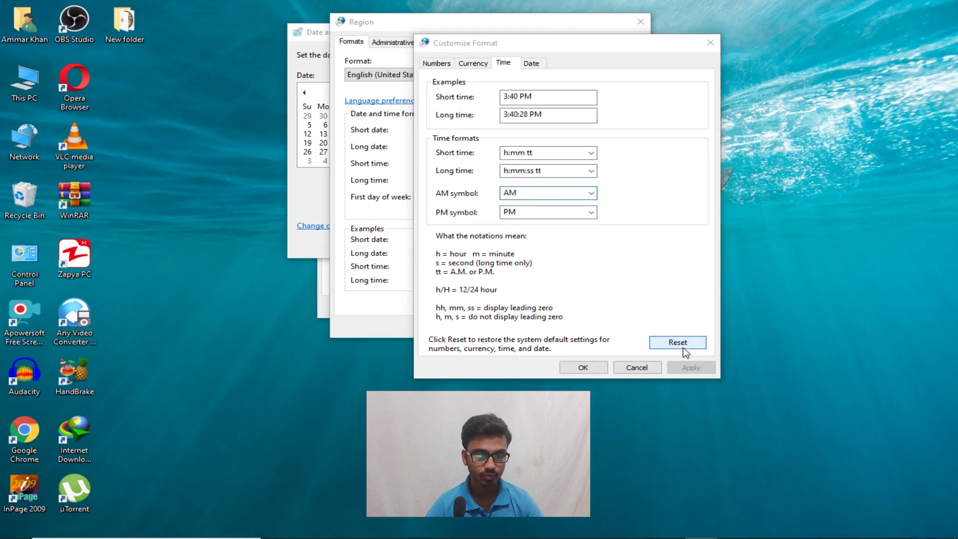
click(515, 320)
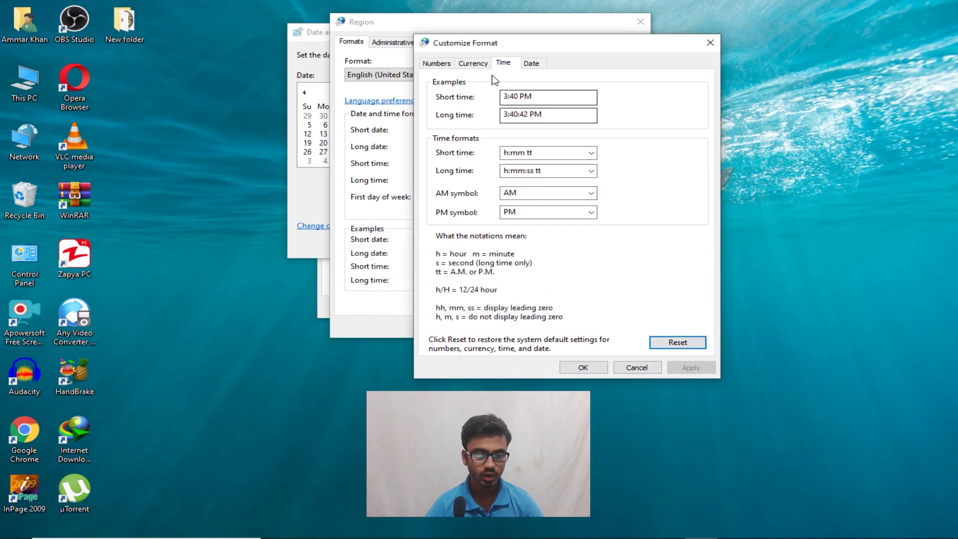
Open the date format settings and examine the available short date formats.
click(530, 63)
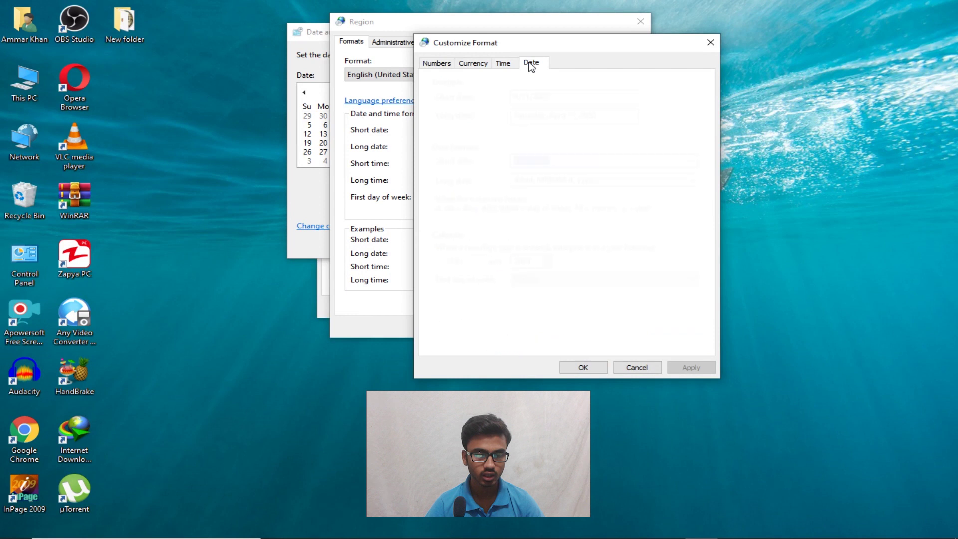
click(619, 162)
click(690, 160)
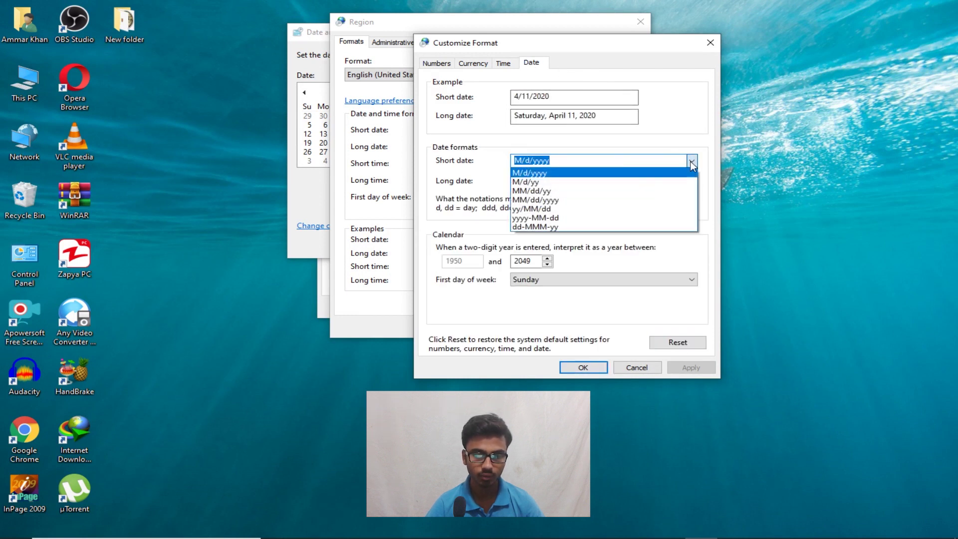
click(690, 160)
click(622, 95)
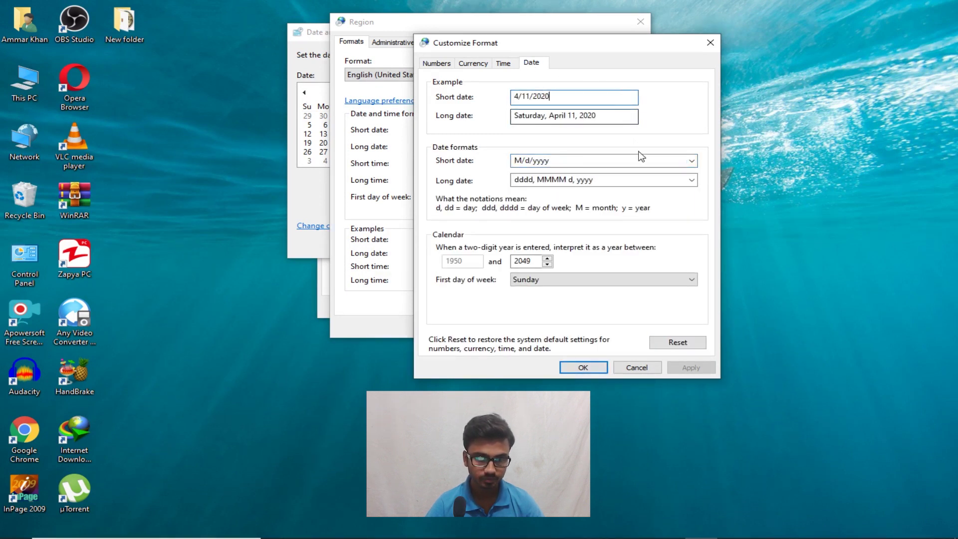
click(600, 160)
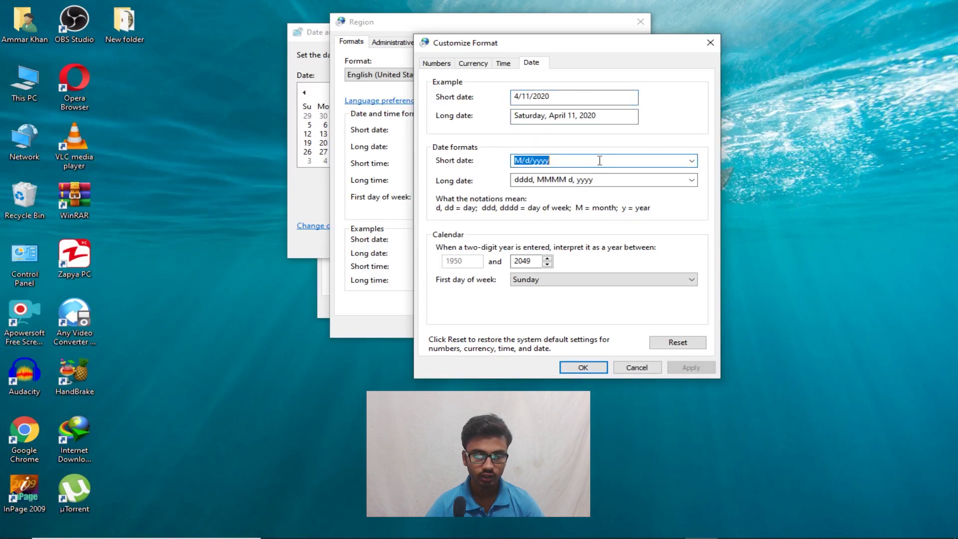
Apply the short date format MM/dd/yy, and switch it back to M/d/yyyy.
click(690, 160)
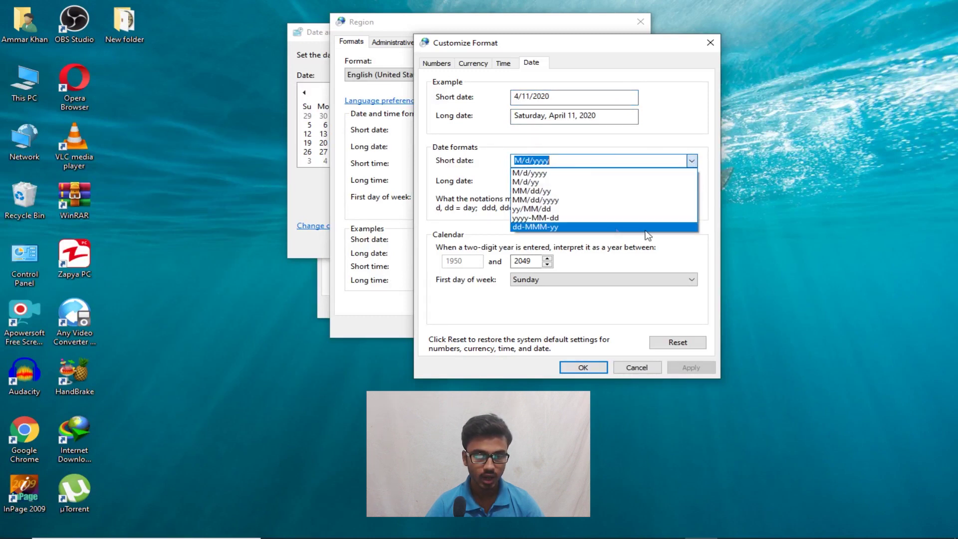
click(551, 194)
click(690, 367)
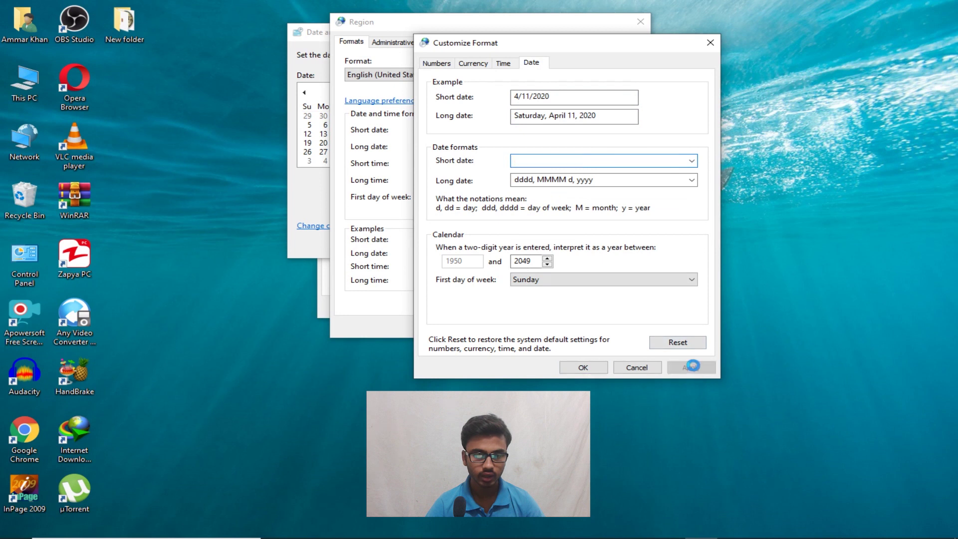
click(691, 160)
click(563, 172)
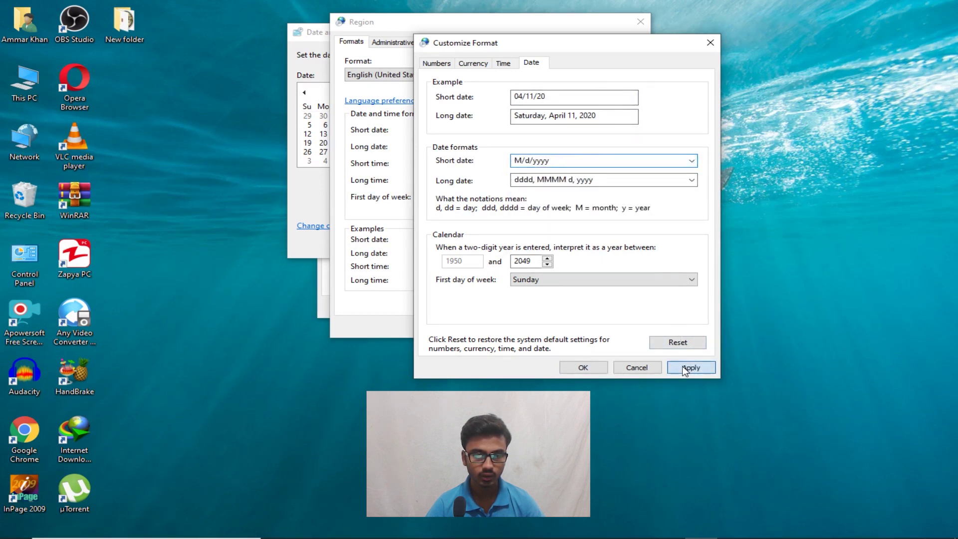
click(690, 367)
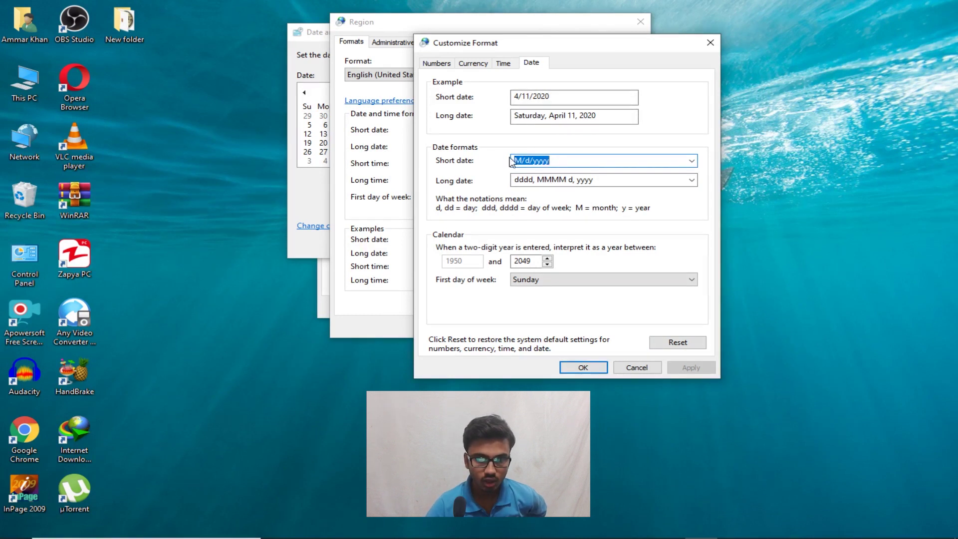
Set the short date format to MM/dd/yy again and apply it.
click(580, 160)
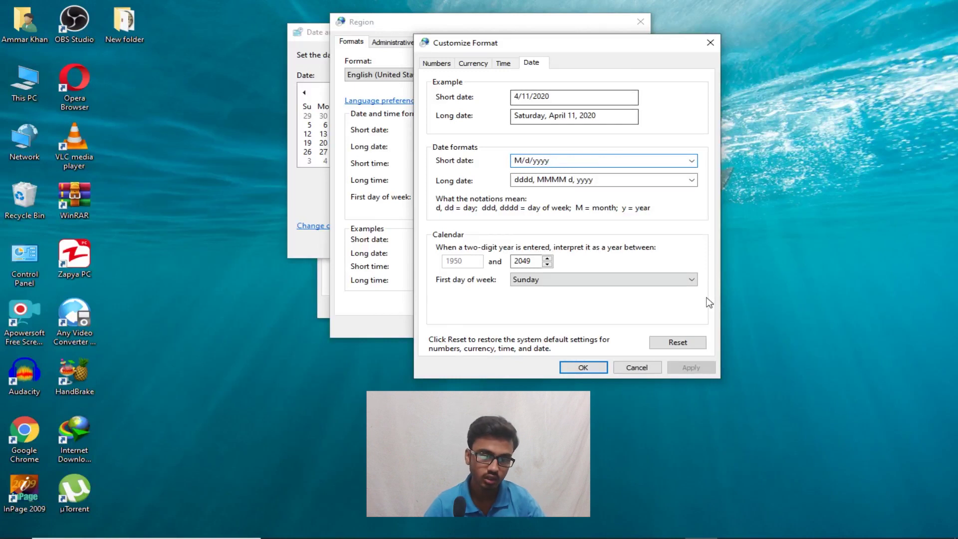
click(691, 160)
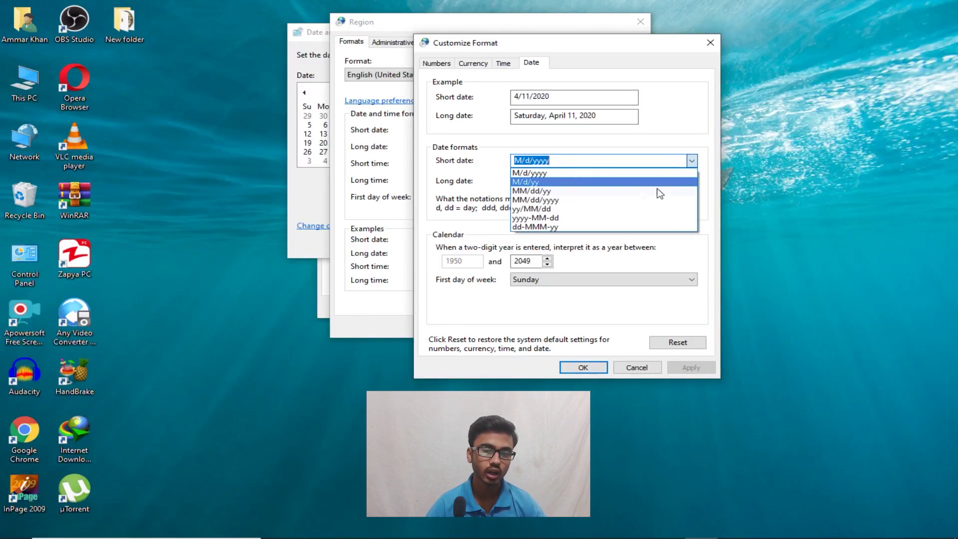
click(543, 191)
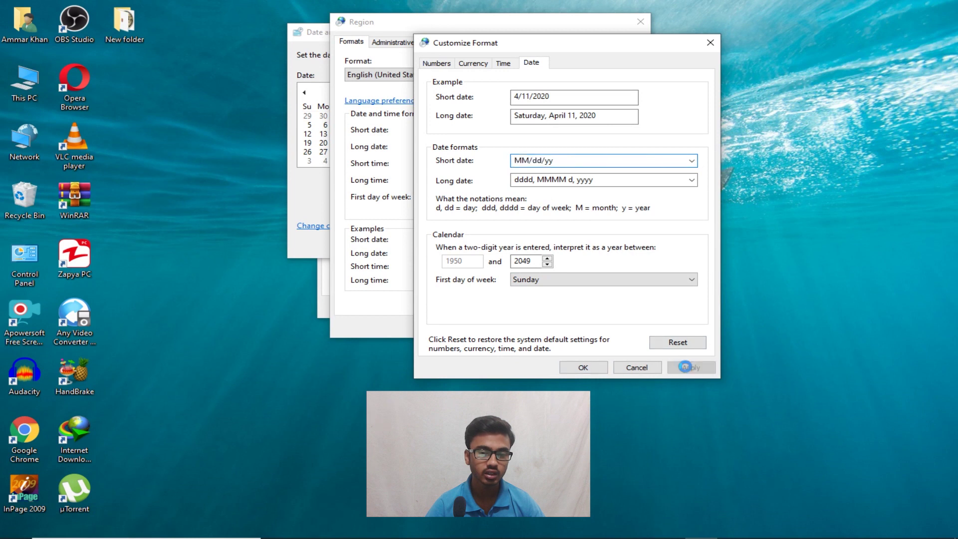
Select the M/d/yyyy short date format and reset all customizations of the current format to the system defaults.
click(691, 160)
click(643, 172)
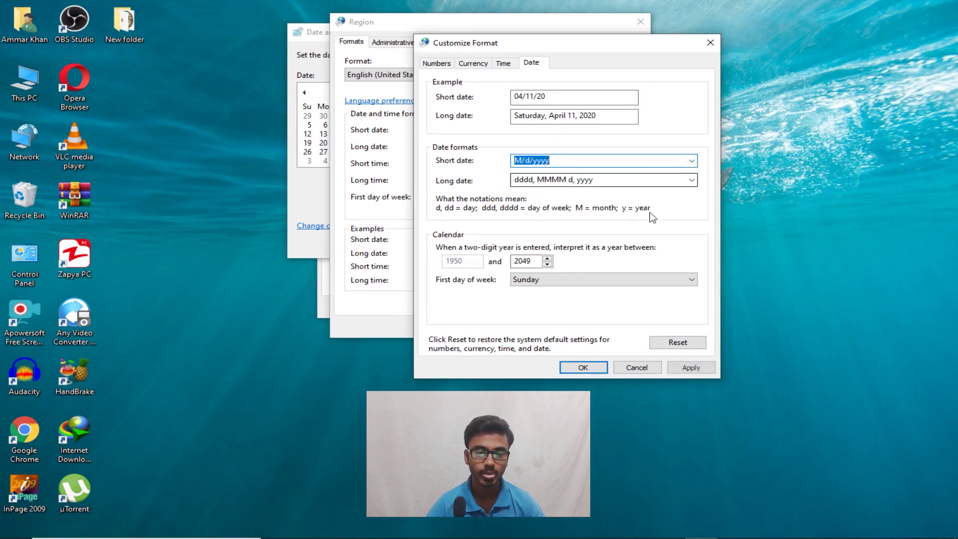
click(677, 348)
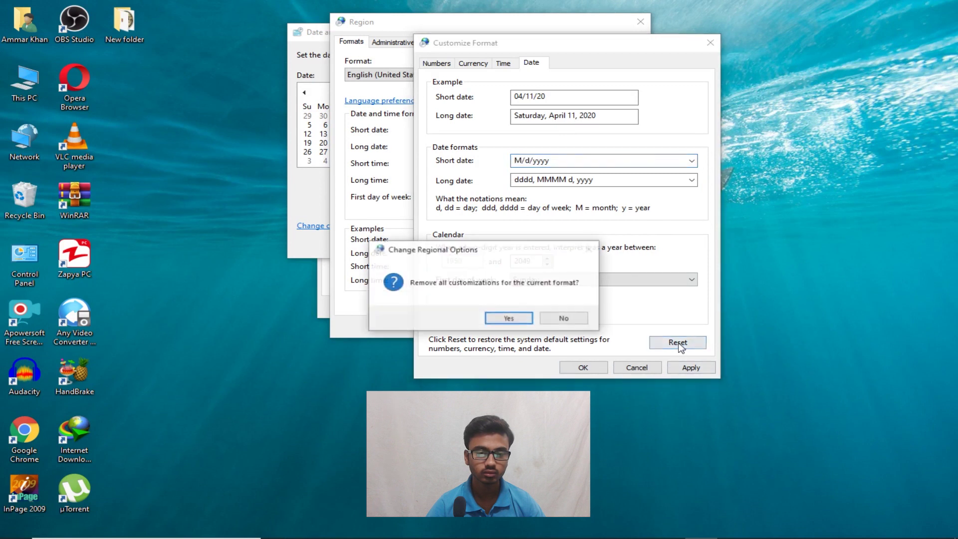
click(524, 321)
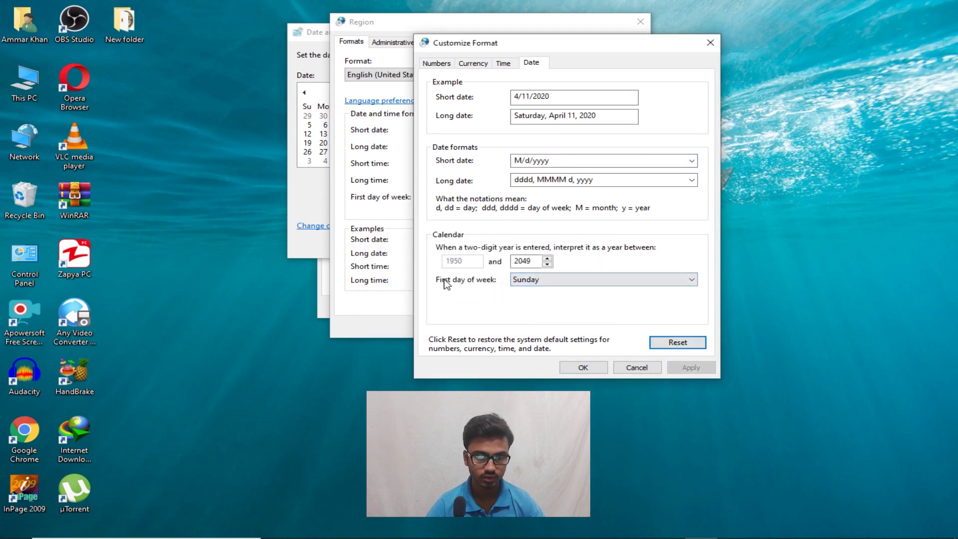
Examine the first day of week options and close the format customization window.
click(569, 282)
click(570, 282)
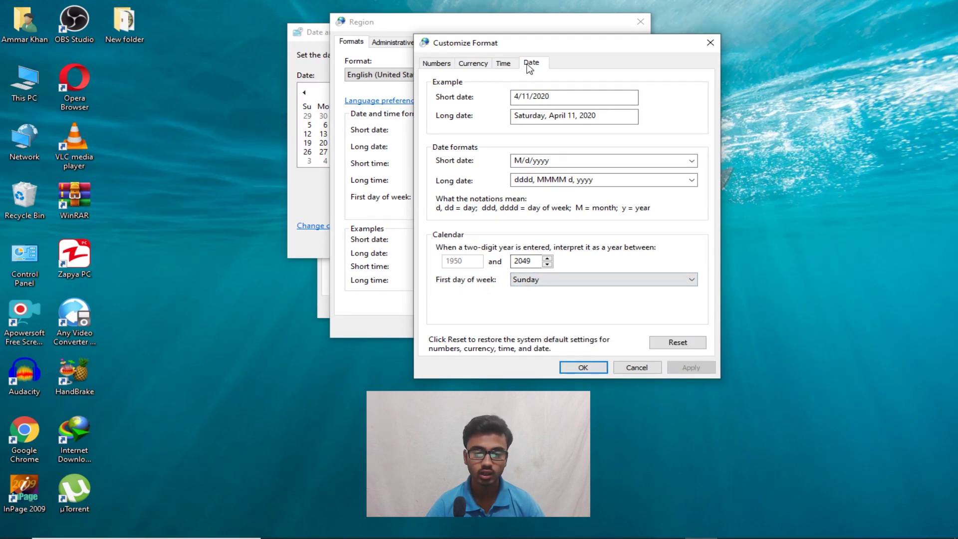
click(706, 46)
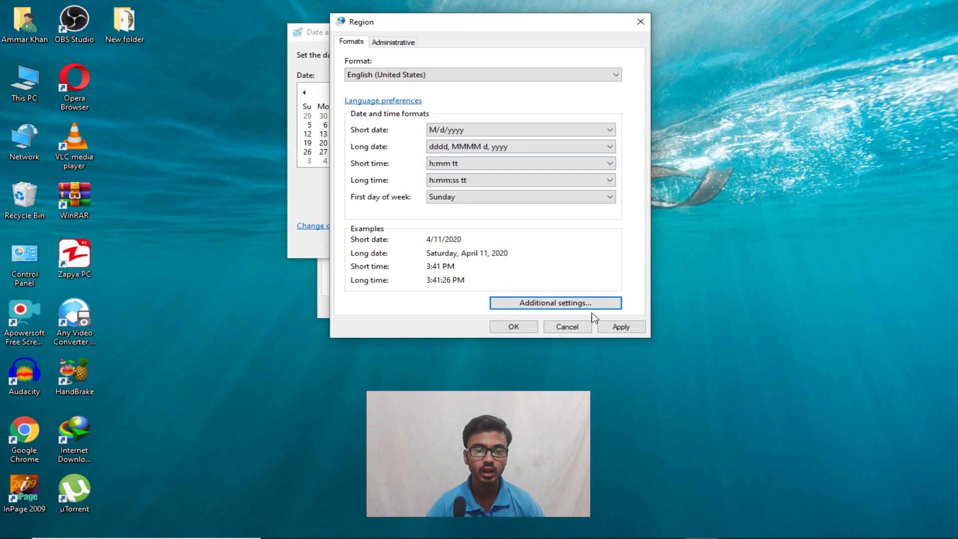
Cancel the Region window, move the Date and Time Settings window aside and confirm its date and time.
click(566, 327)
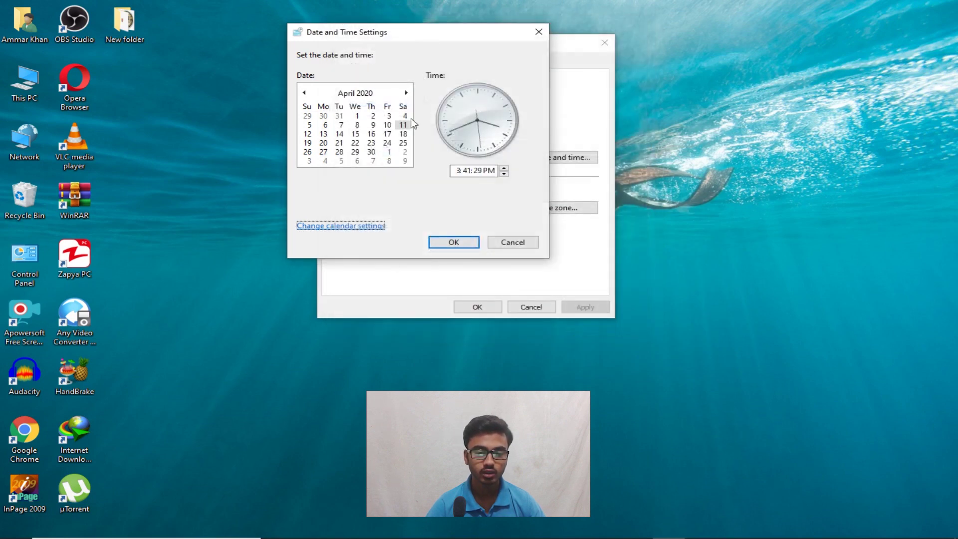
drag(428, 36, 389, 55)
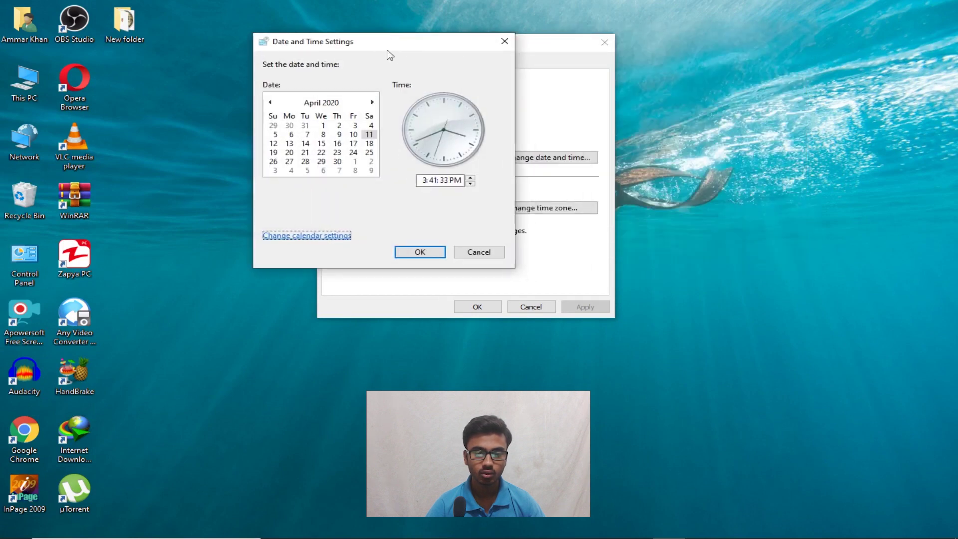
click(420, 252)
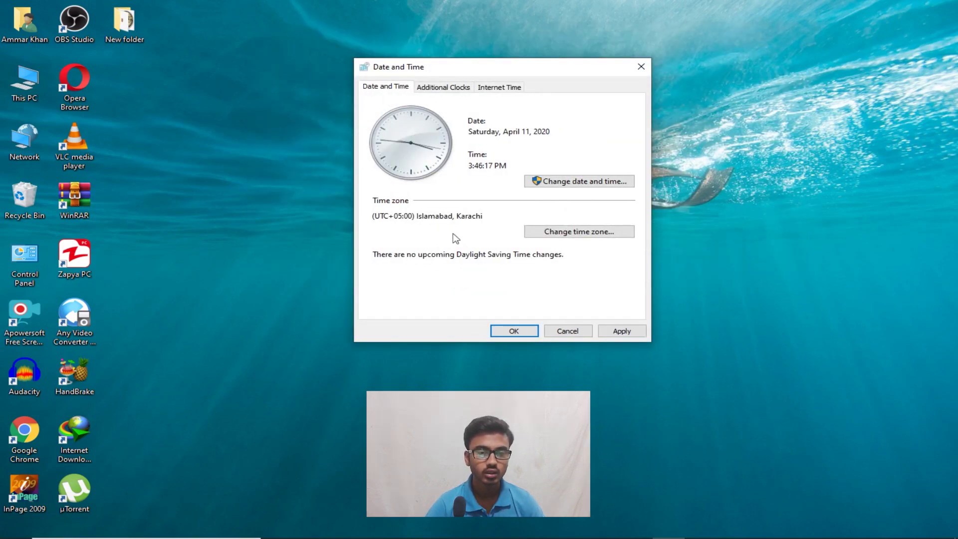
Open the additional clocks settings, and turn both additional clocks off and on again.
click(459, 89)
click(379, 144)
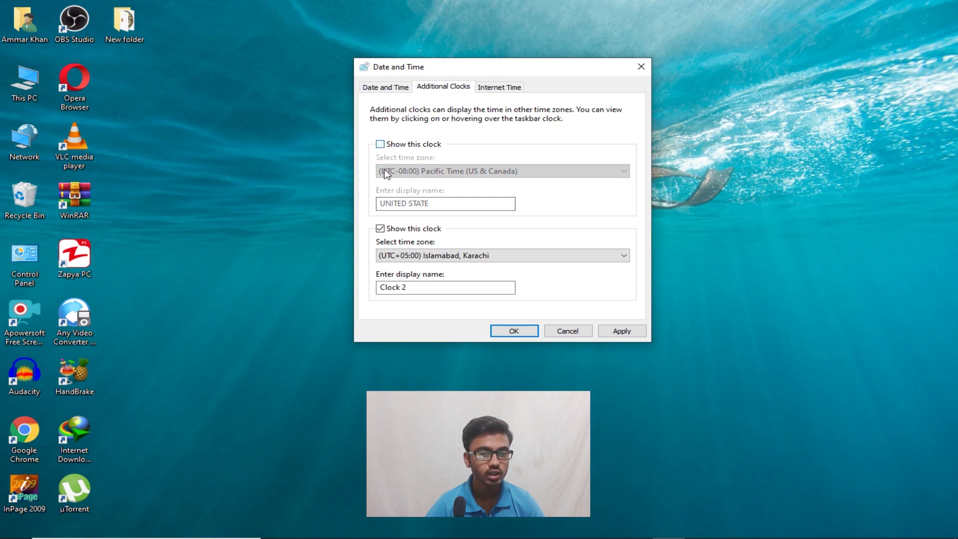
click(390, 229)
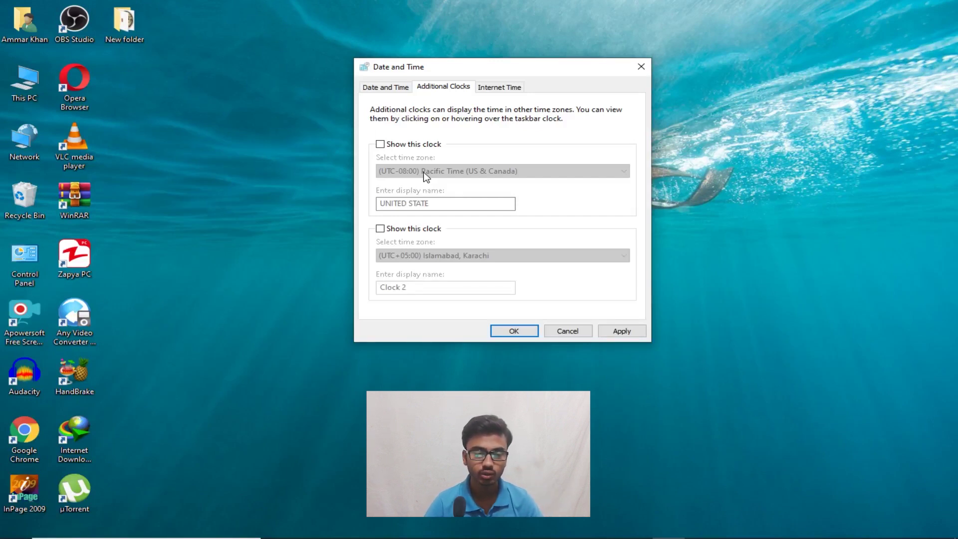
click(380, 144)
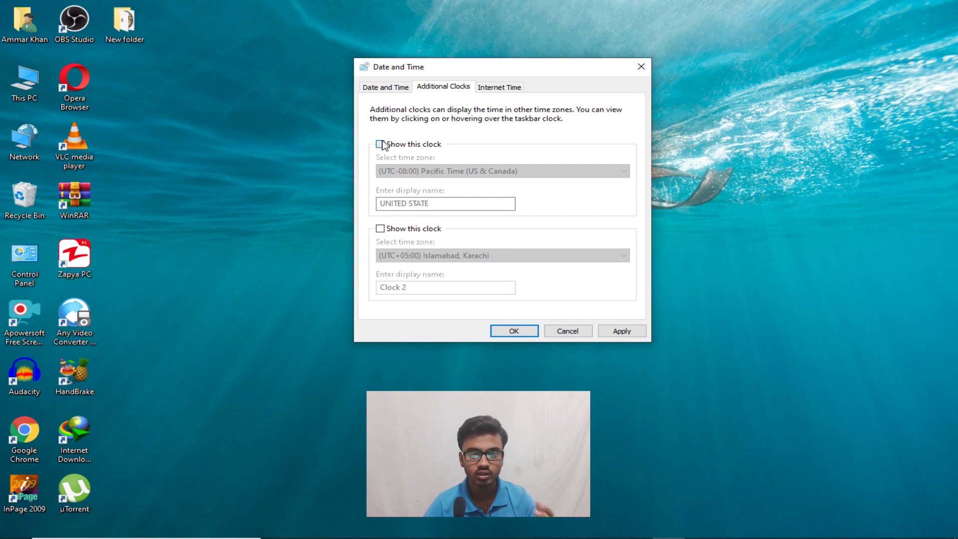
click(381, 229)
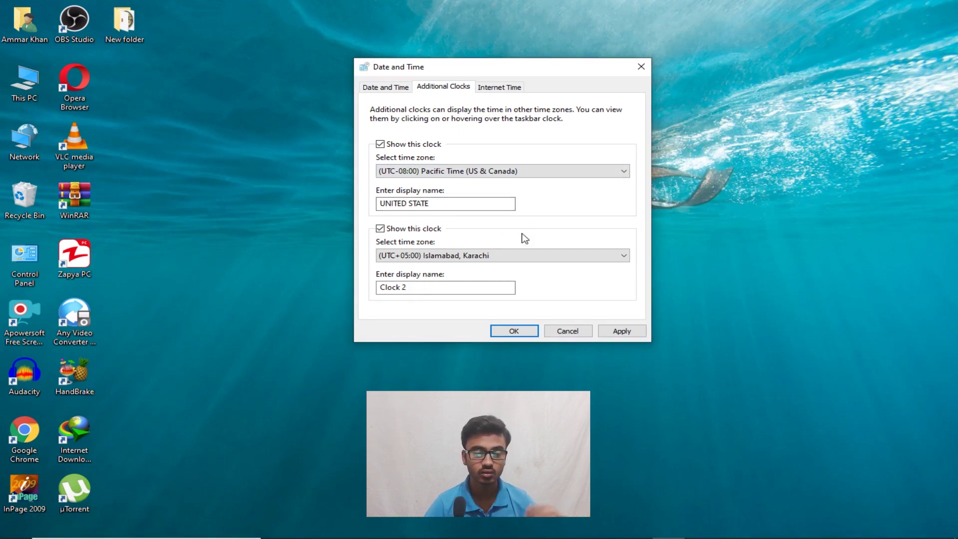
Set the second additional clock's time zone to (UTC+05:45) Kathmandu, apply it, and view both clocks from the taskbar clock.
click(475, 256)
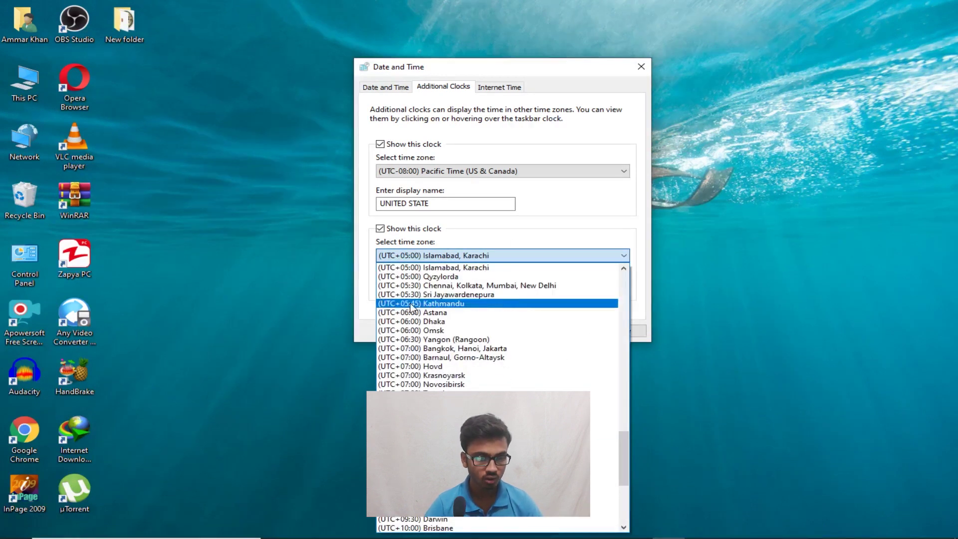
click(524, 304)
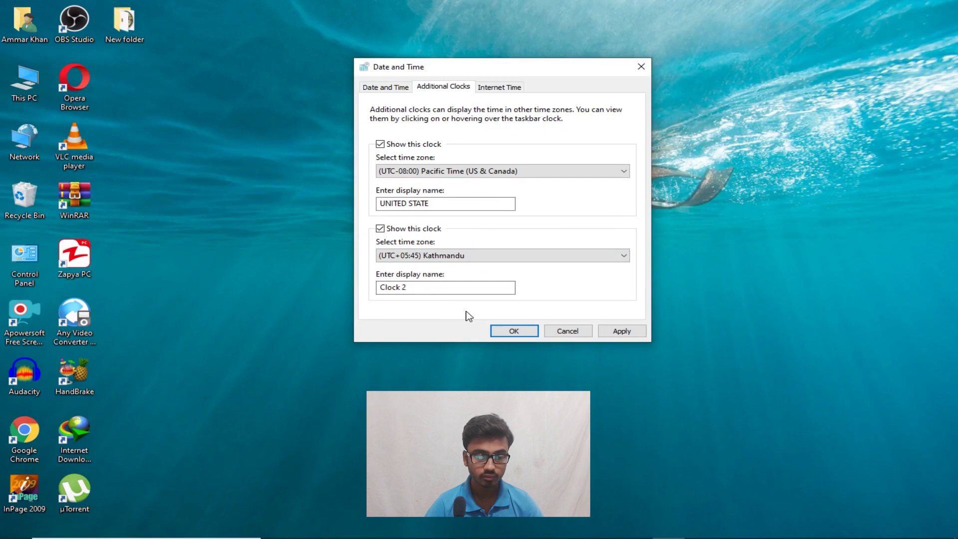
click(621, 331)
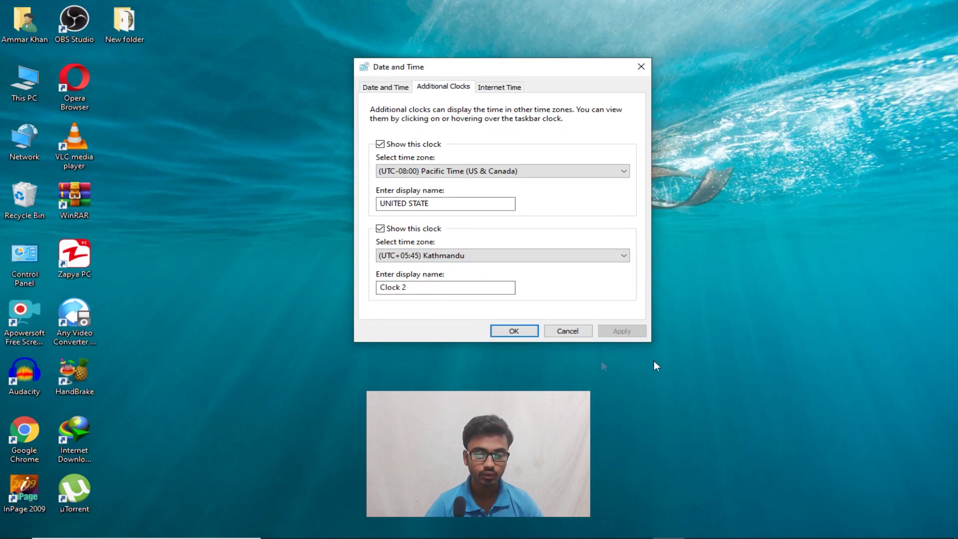
click(514, 330)
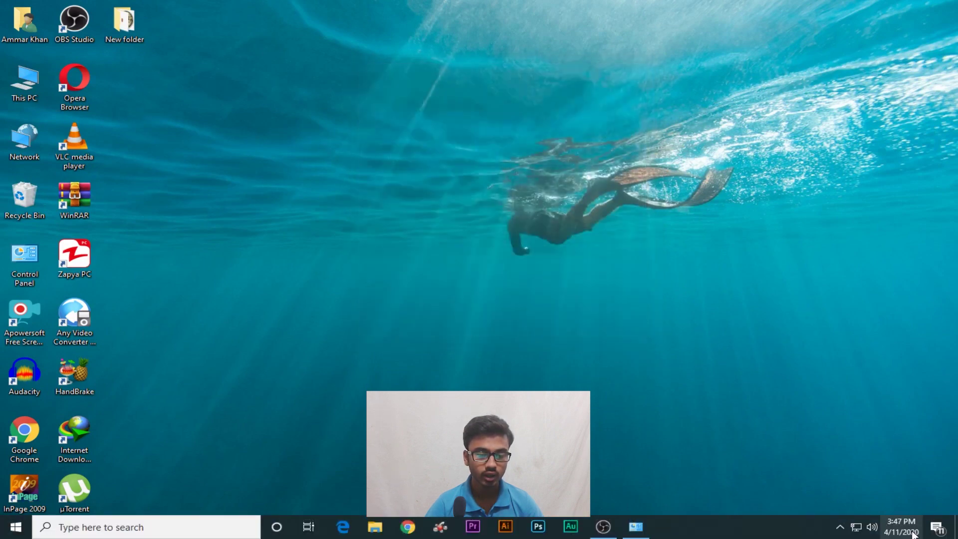
click(913, 534)
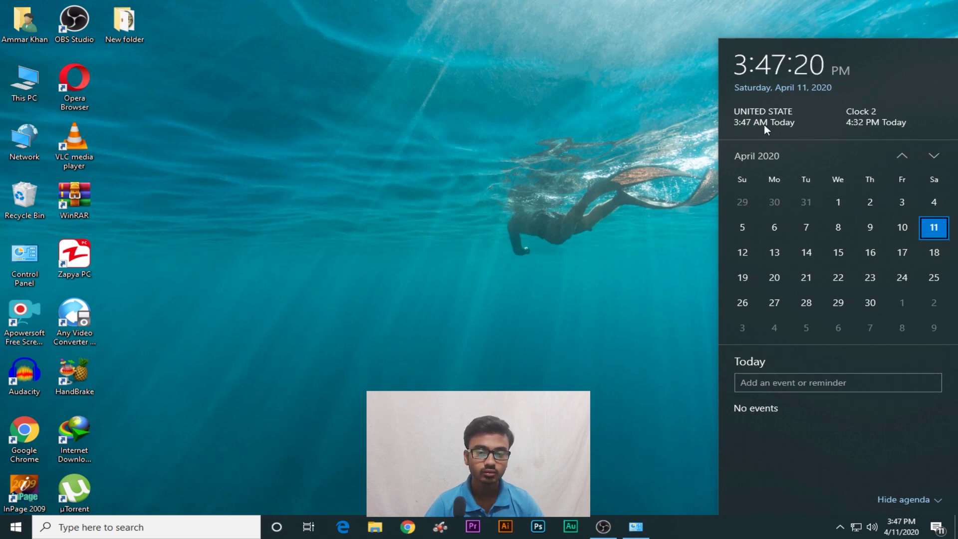
right_click(424, 87)
click(461, 140)
right_click(403, 101)
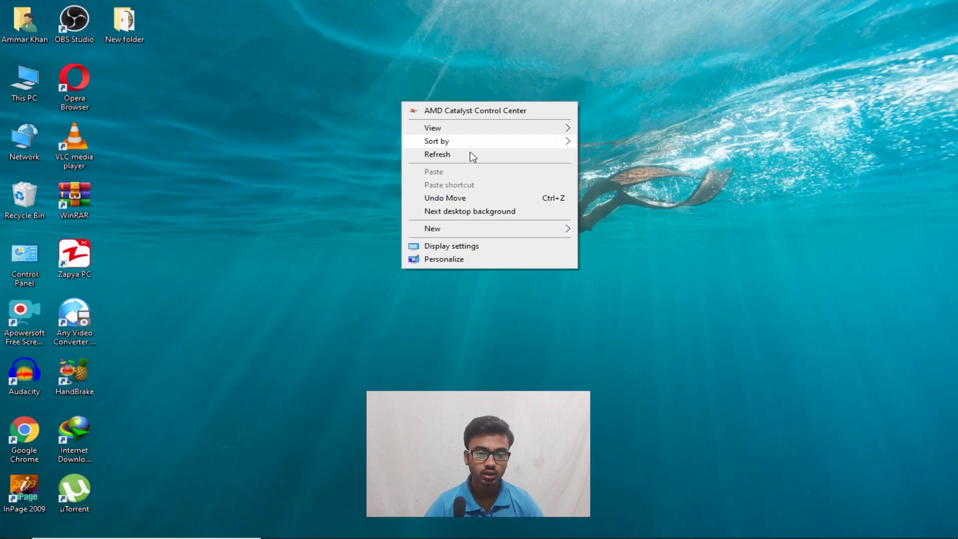
click(469, 154)
right_click(350, 107)
click(423, 160)
right_click(357, 131)
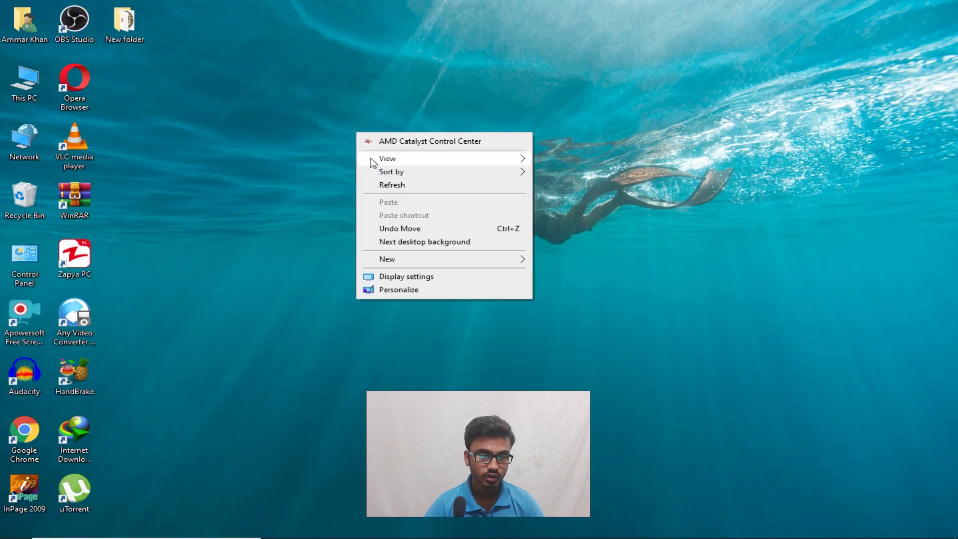
click(399, 184)
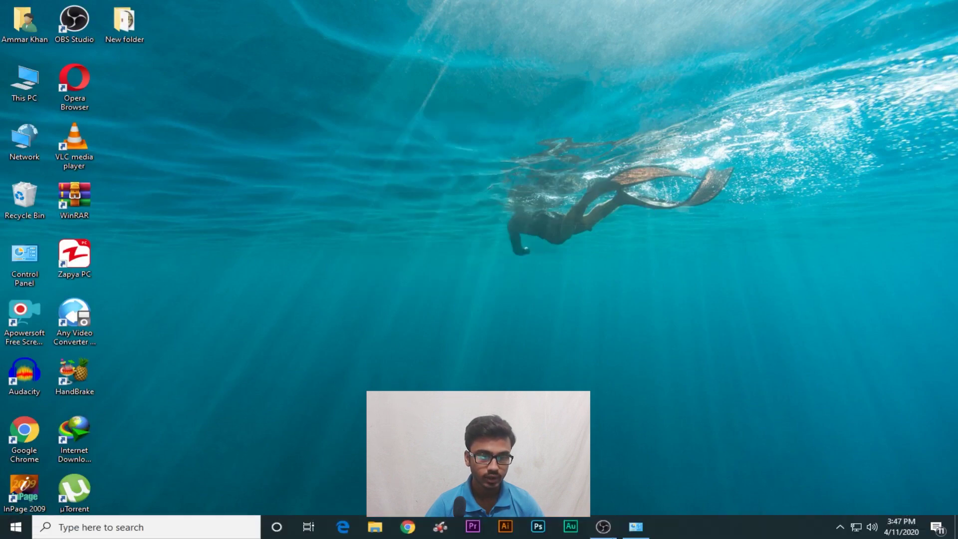
Open Date and Time from Control Panel, turn off both additional clocks and apply the change.
click(635, 527)
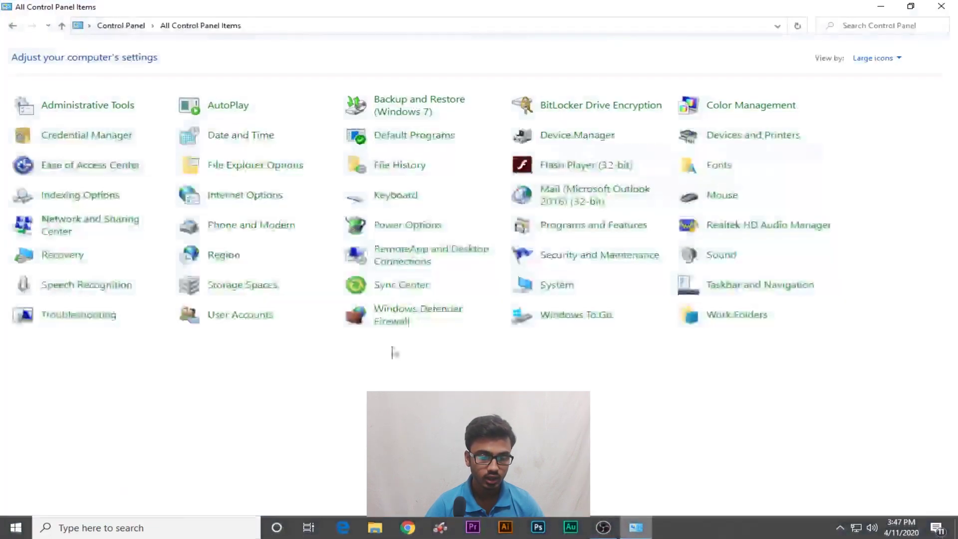
click(241, 145)
drag(146, 34, 439, 67)
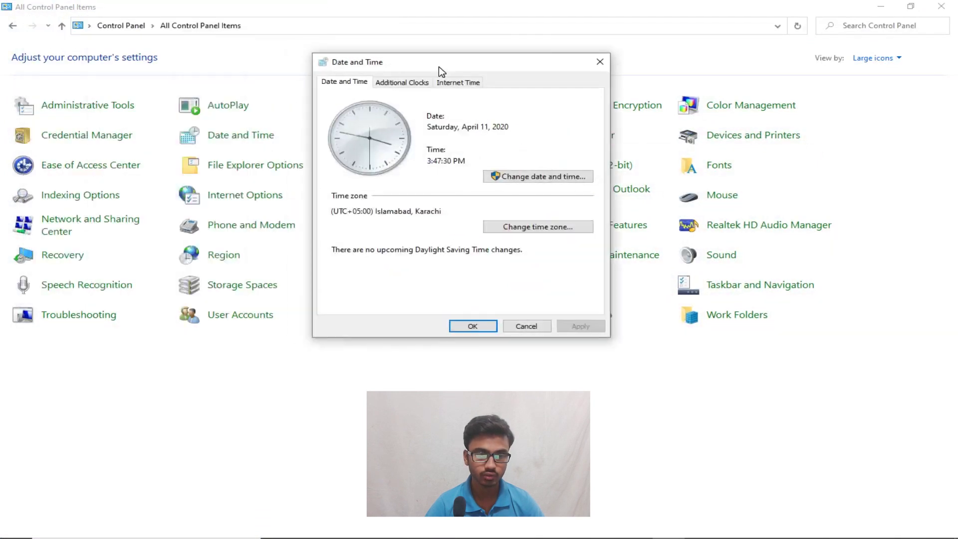
click(411, 81)
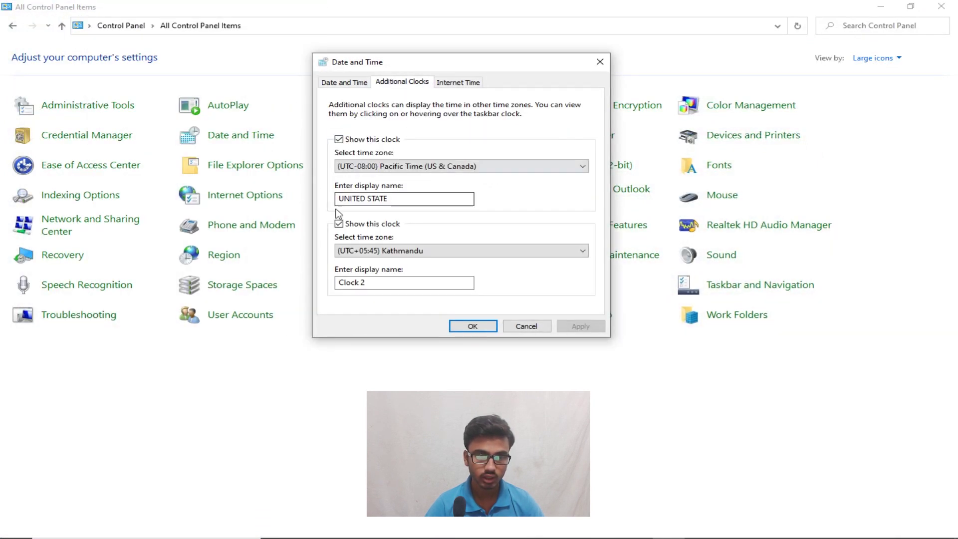
click(339, 139)
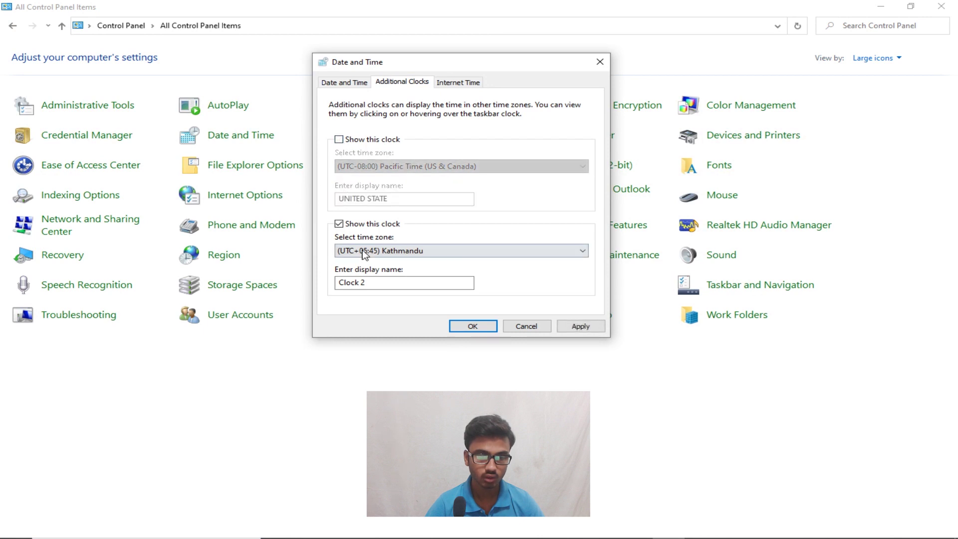
click(339, 223)
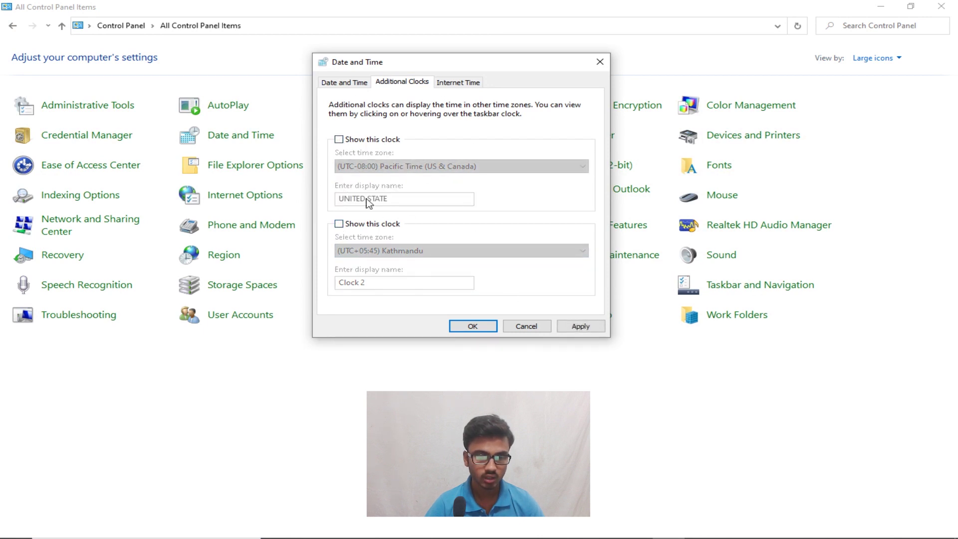
click(592, 327)
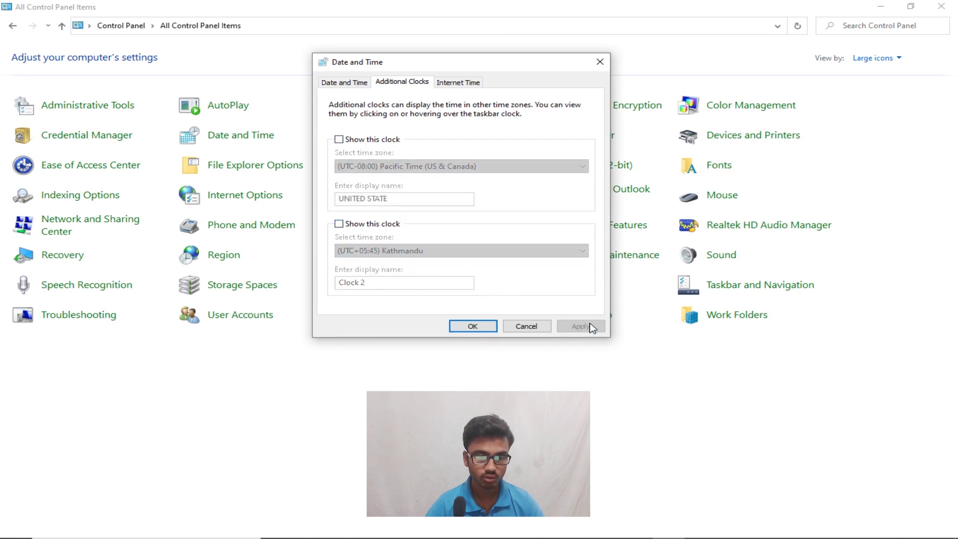
Minimize Control Panel and open the Internet time synchronization settings for changing, moving the windows so both are accessible.
click(473, 83)
click(880, 6)
right_click(584, 37)
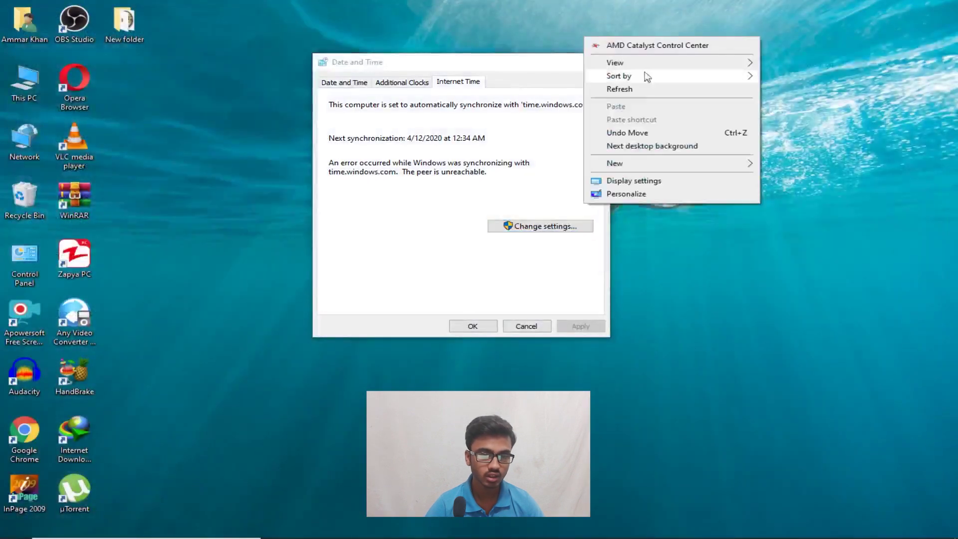
click(649, 89)
drag(489, 64, 573, 59)
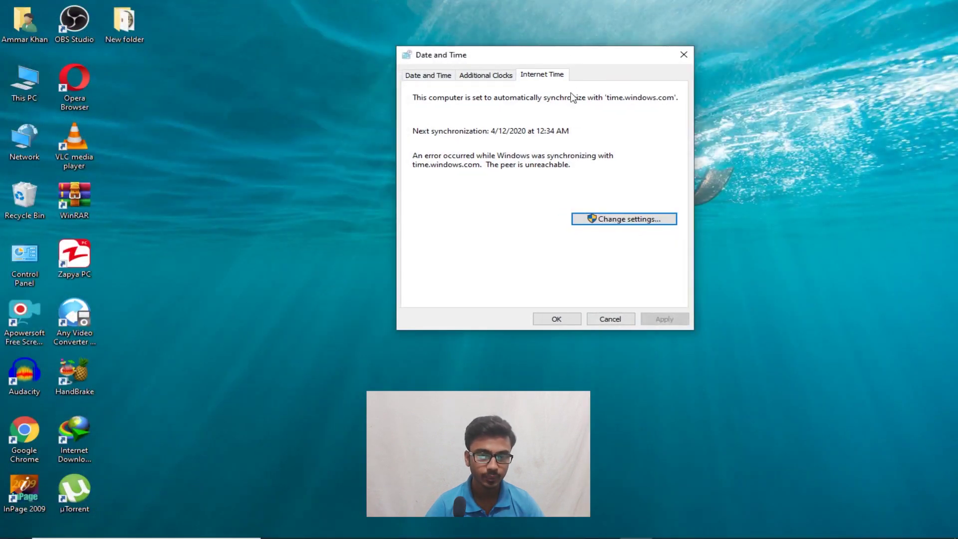
click(624, 221)
drag(531, 73, 391, 49)
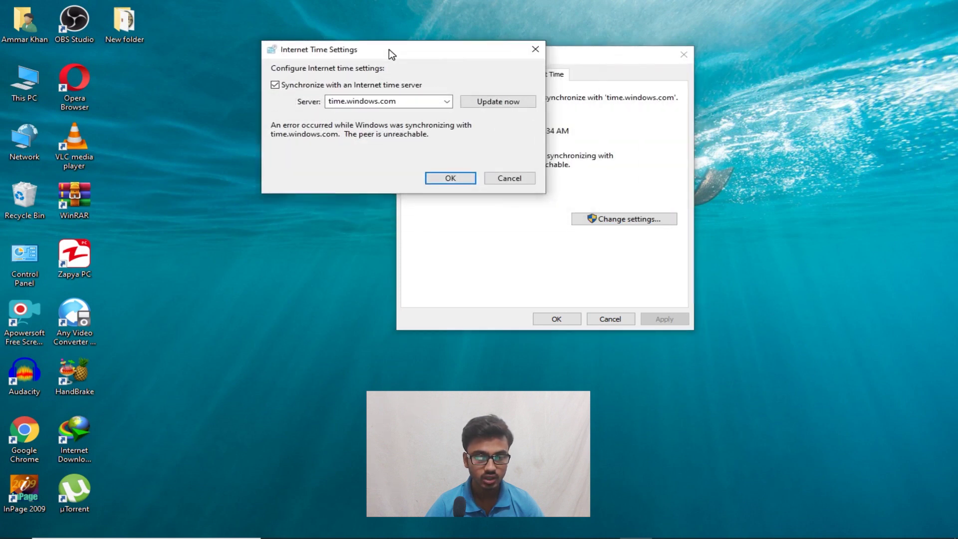
Turn Internet time synchronization off and on again, select time.windows.com as the server, and accept the settings.
click(275, 85)
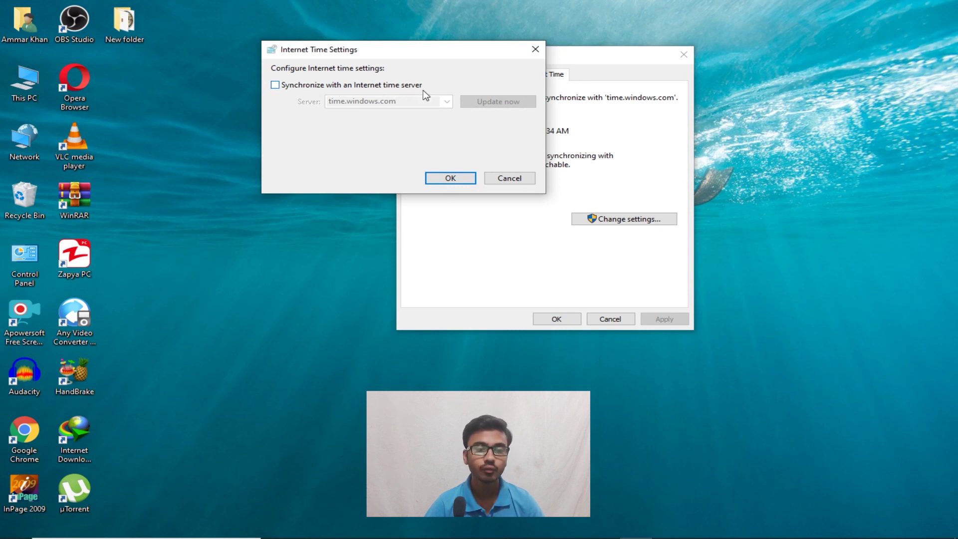
click(275, 85)
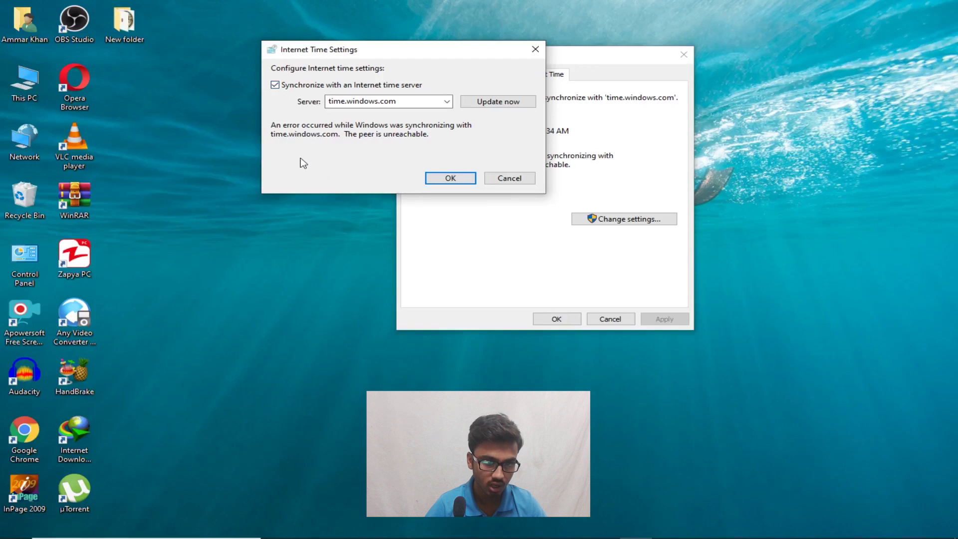
click(445, 102)
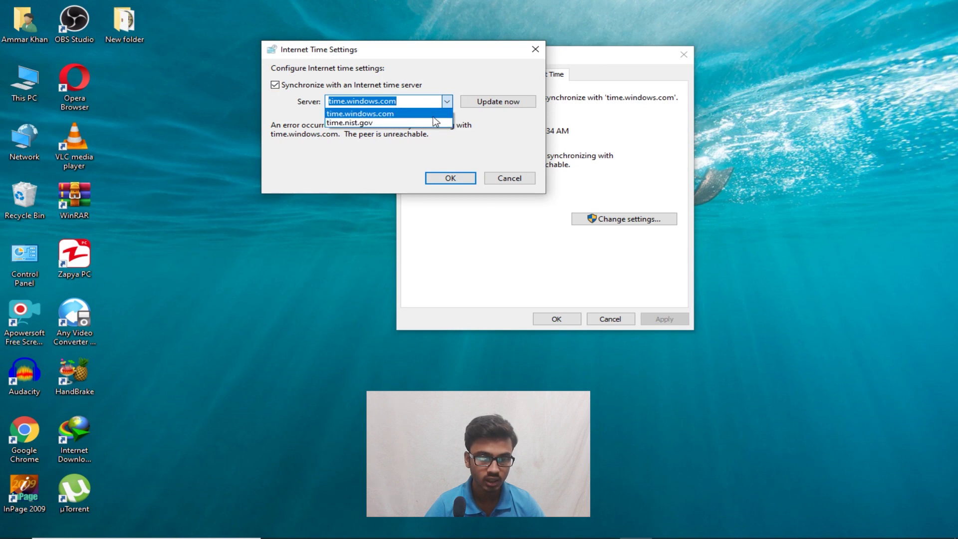
click(398, 117)
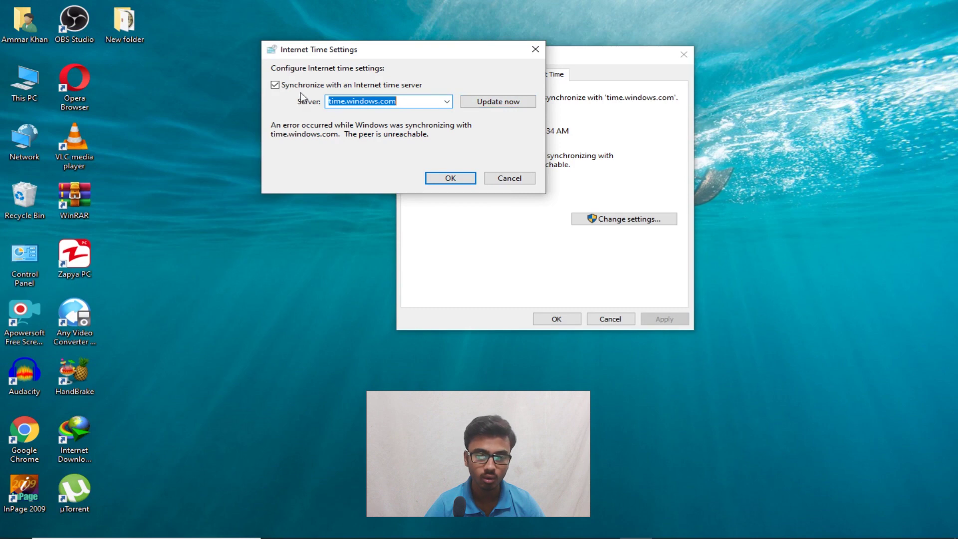
click(450, 179)
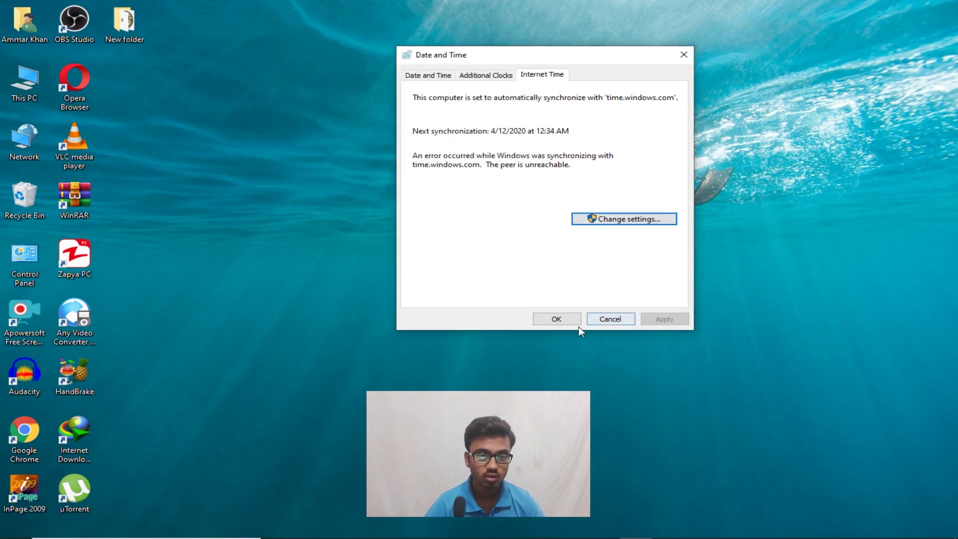
click(554, 321)
right_click(286, 170)
click(327, 221)
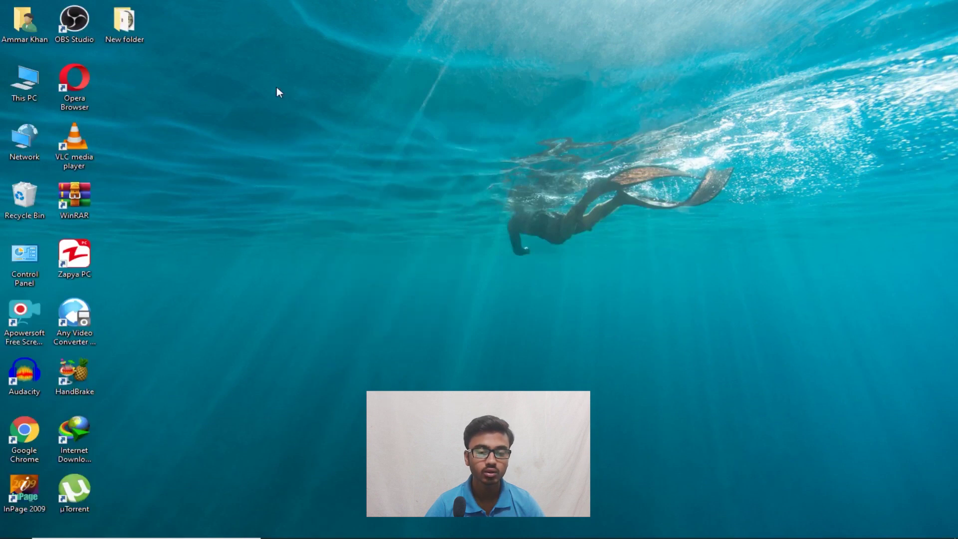
right_click(276, 88)
click(300, 137)
right_click(231, 85)
click(248, 133)
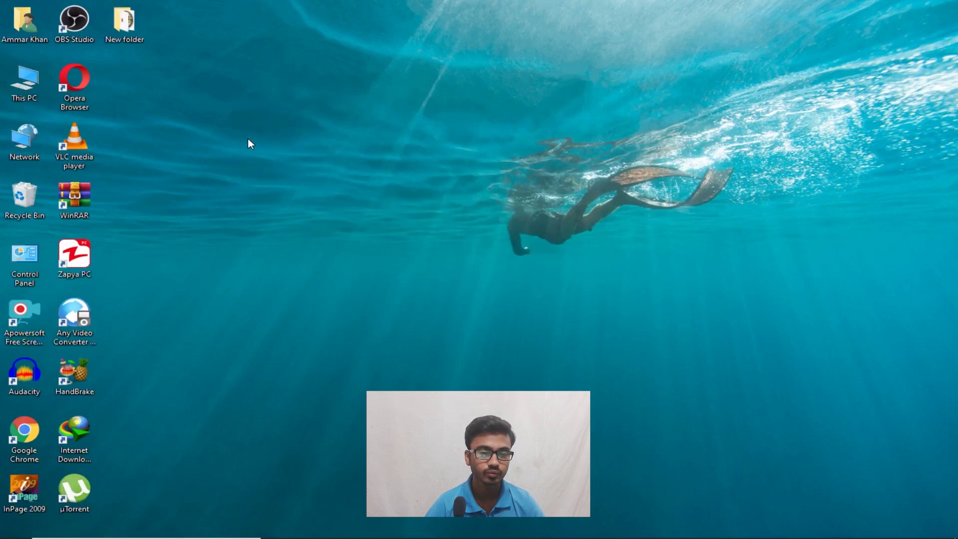